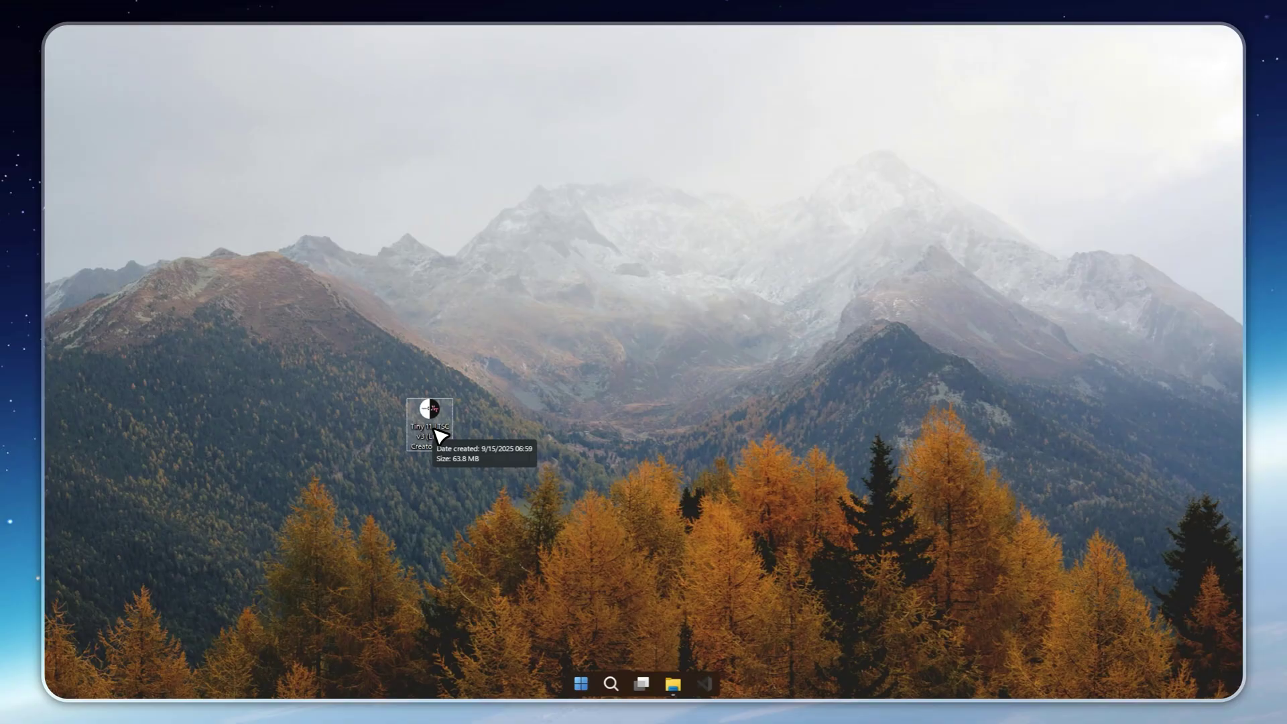
# Launch Tiny11 Creator and build the Tiny 11 image
pyautogui.doubleClick(437, 432)
pyautogui.click(453, 547)
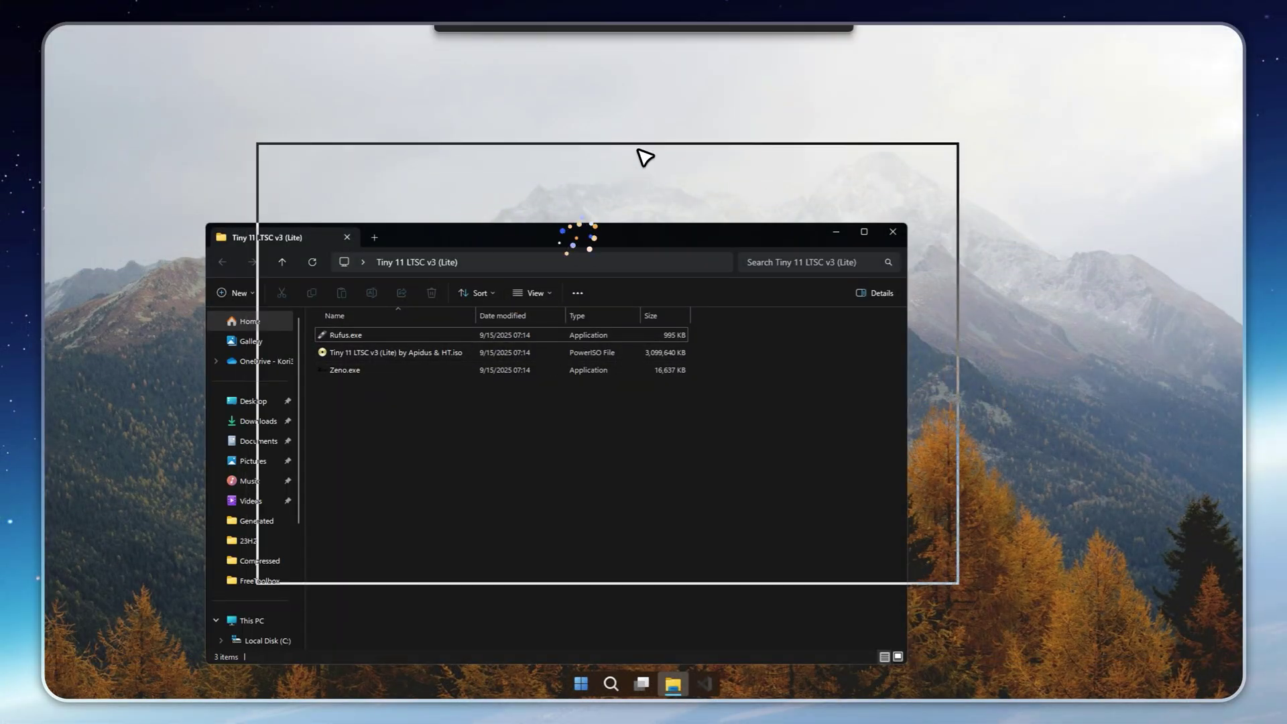
# Load the Tiny 11 ISO from the Tiny 11 LTSC v3 (Lite) folder into Zeno and start installation
pyautogui.moveTo(645, 157); pyautogui.dragTo(645, 130)
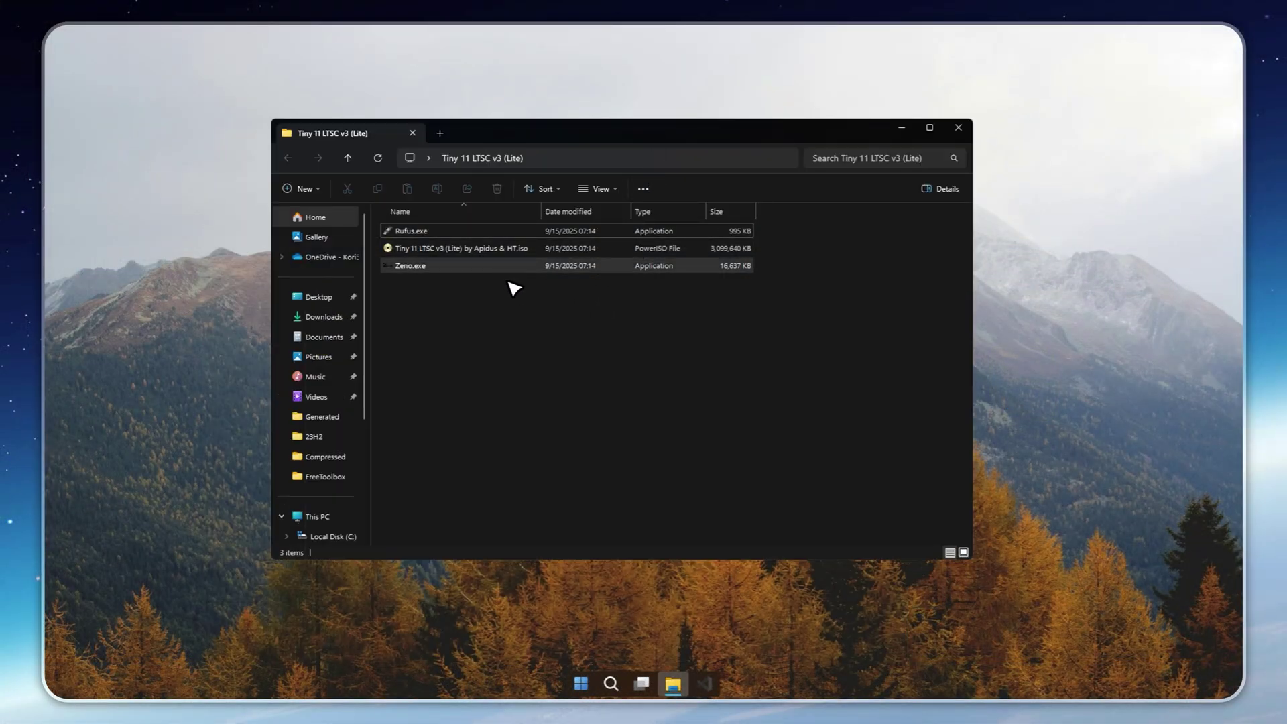
pyautogui.doubleClick(493, 266)
pyautogui.click(513, 172)
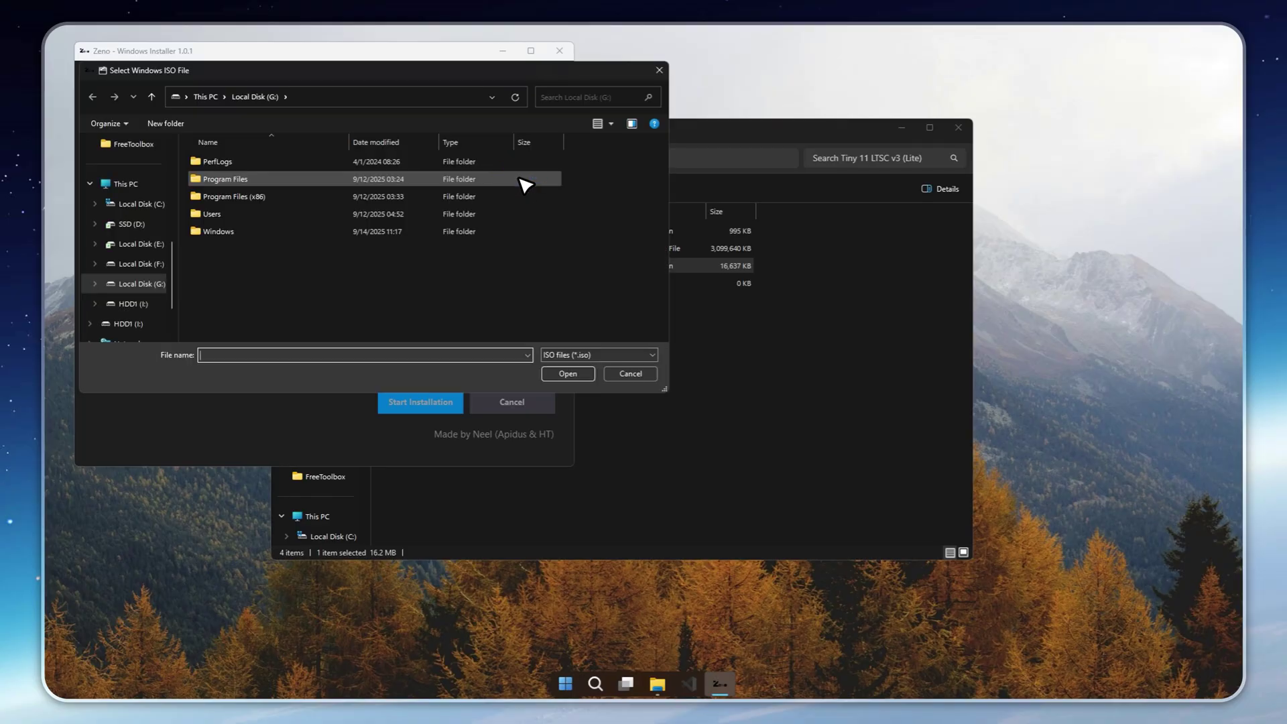
pyautogui.click(127, 165)
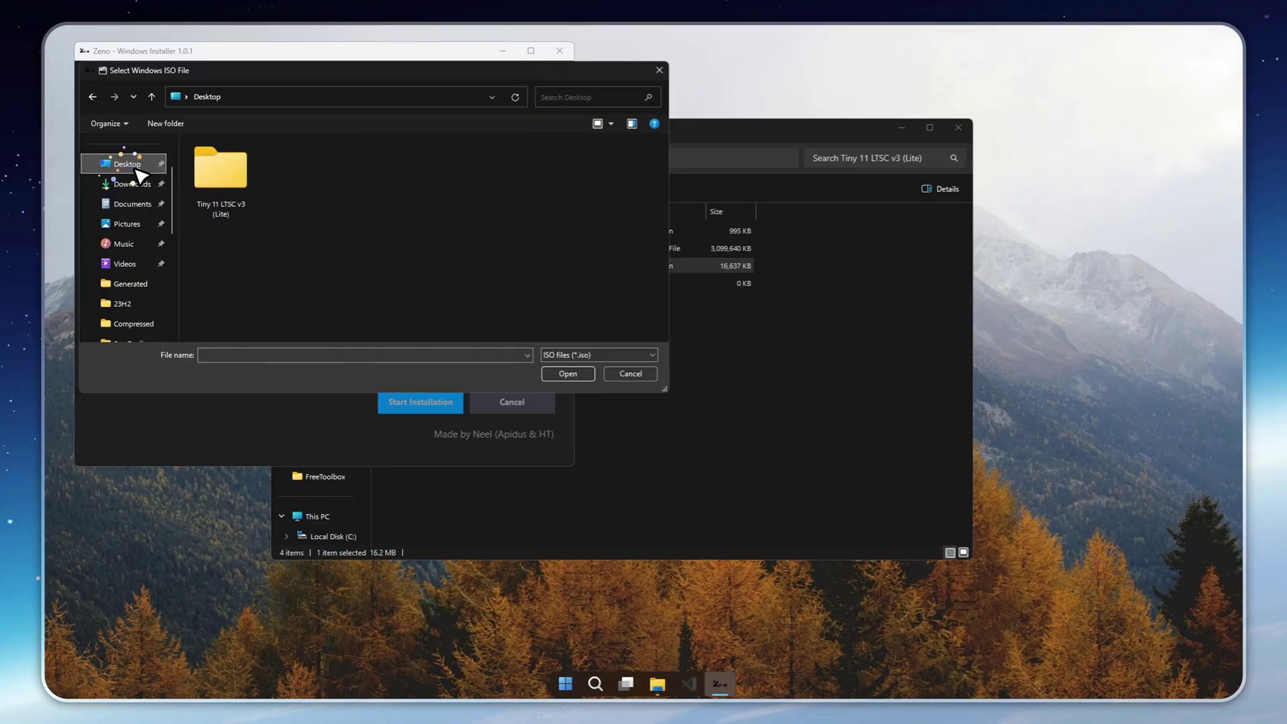
pyautogui.doubleClick(216, 177)
pyautogui.click(266, 161)
pyautogui.doubleClick(267, 161)
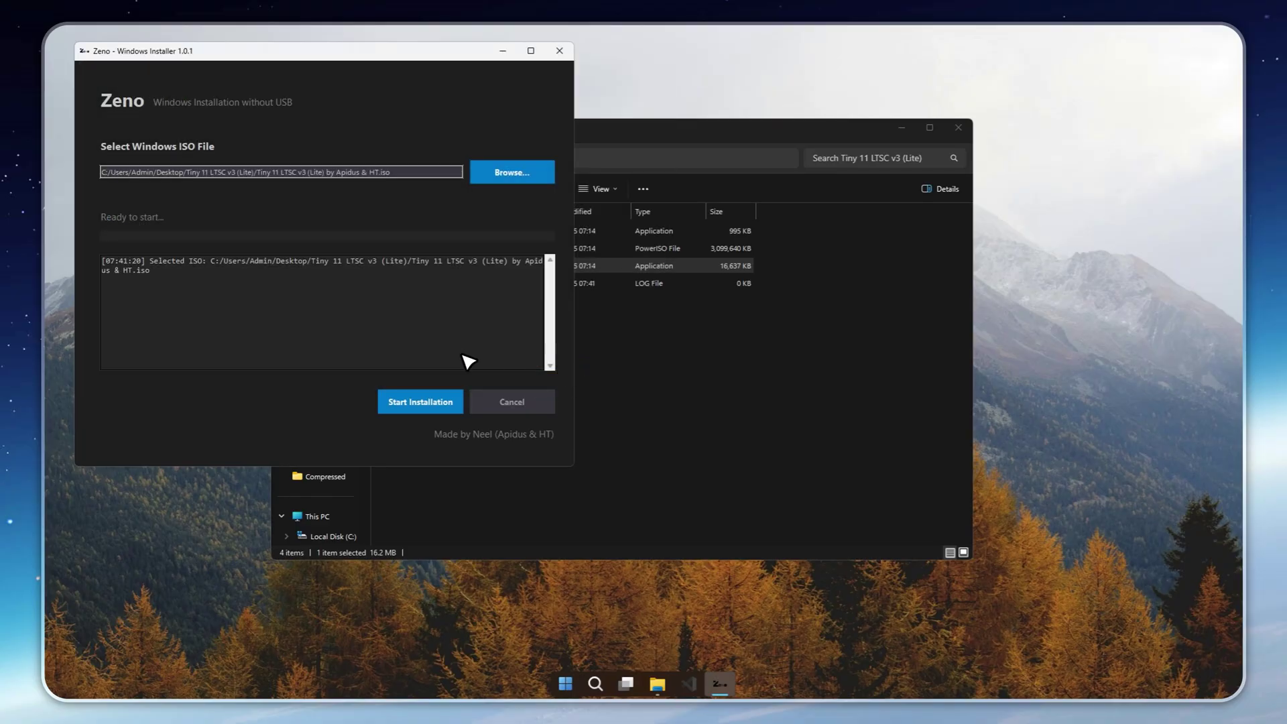
pyautogui.click(421, 403)
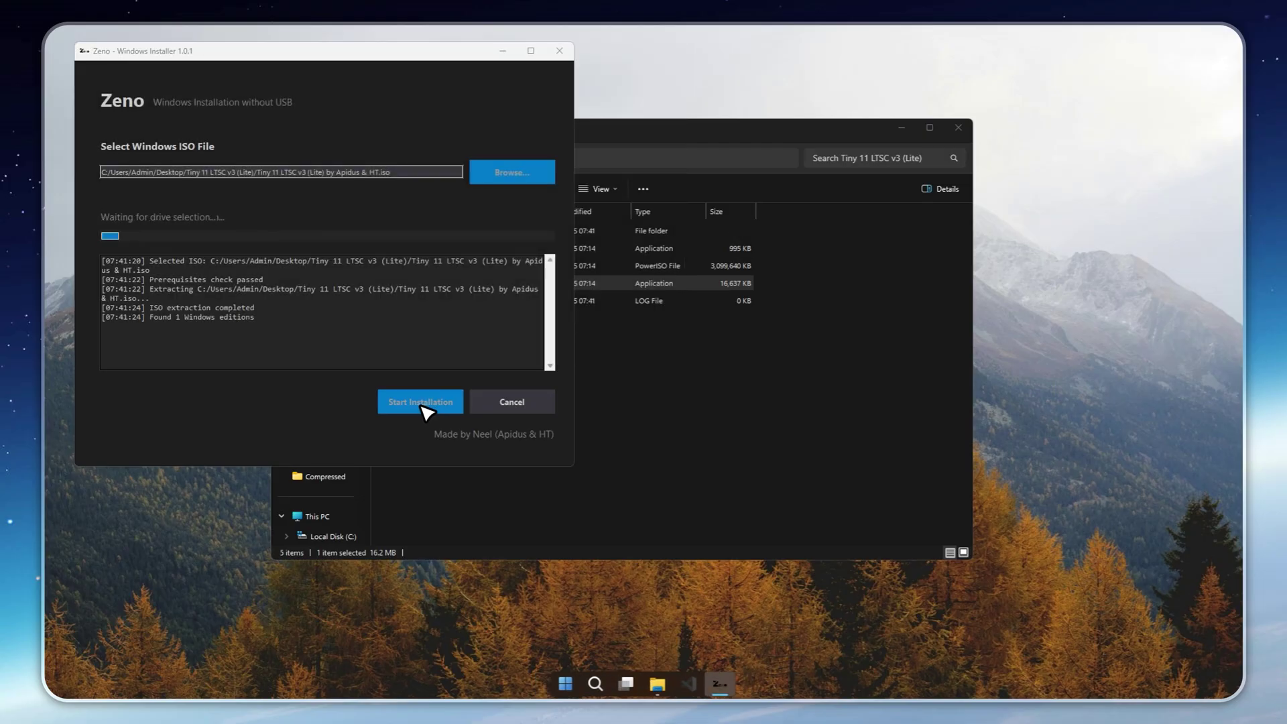
# Quick-format Local Disk (G:) as NTFS, confirming the erase warning
pyautogui.click(125, 284)
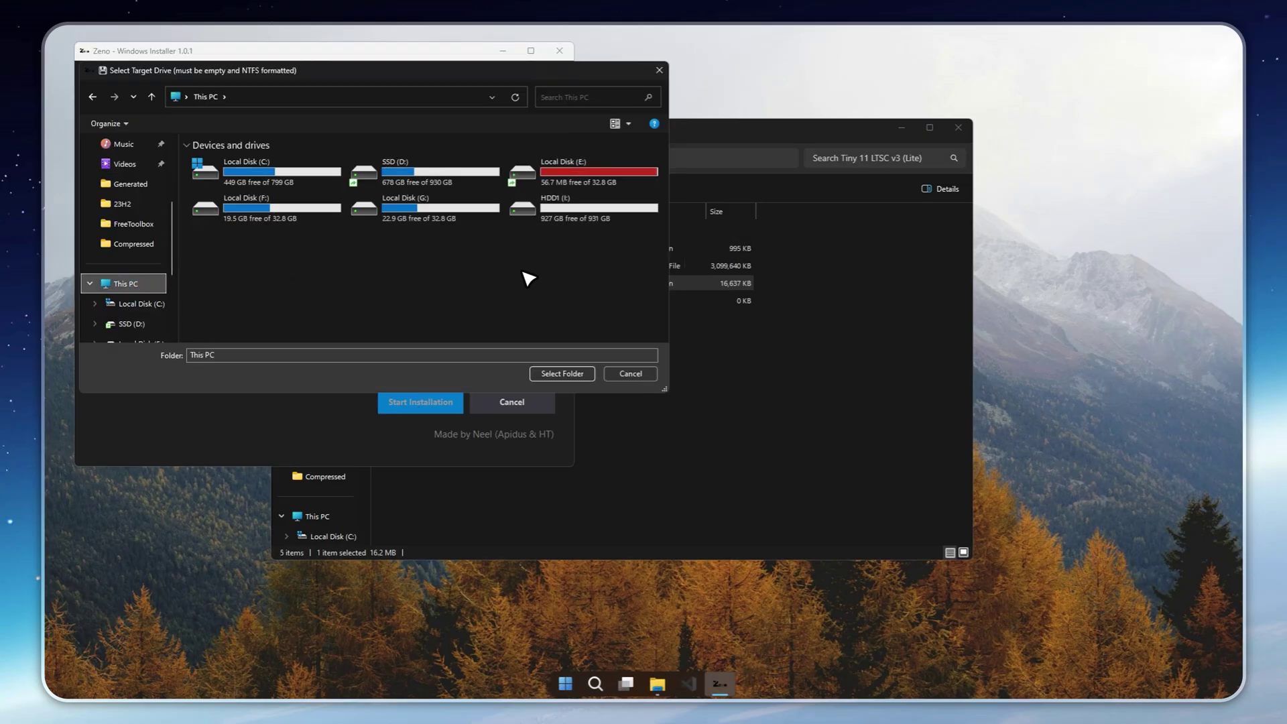
pyautogui.click(422, 208)
pyautogui.rightClick(464, 220)
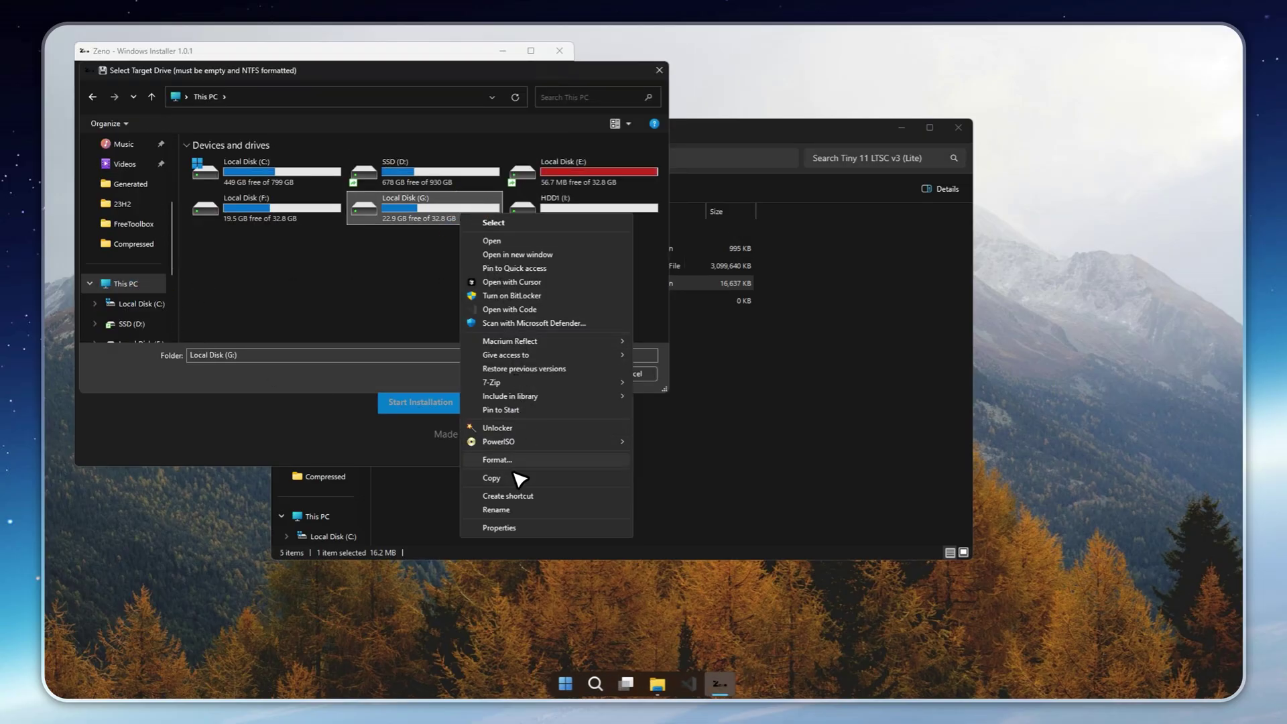
pyautogui.click(497, 459)
pyautogui.click(207, 390)
pyautogui.click(672, 353)
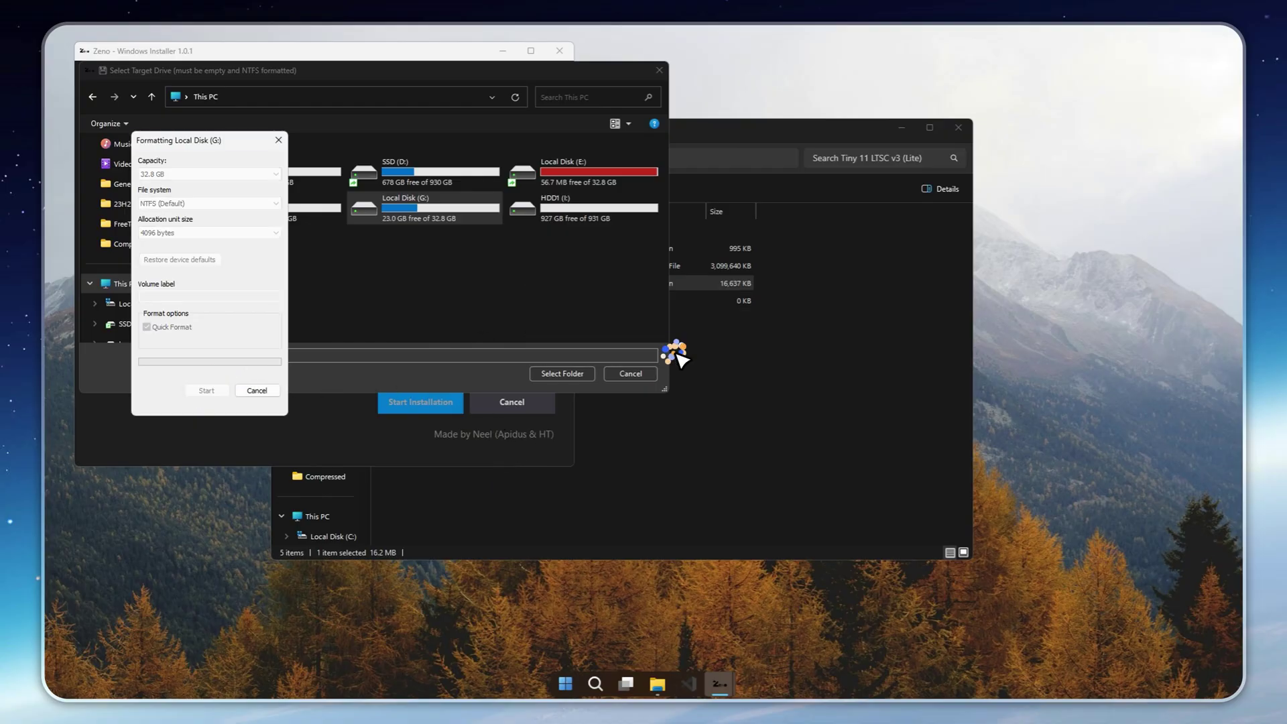
pyautogui.click(704, 362)
pyautogui.click(256, 390)
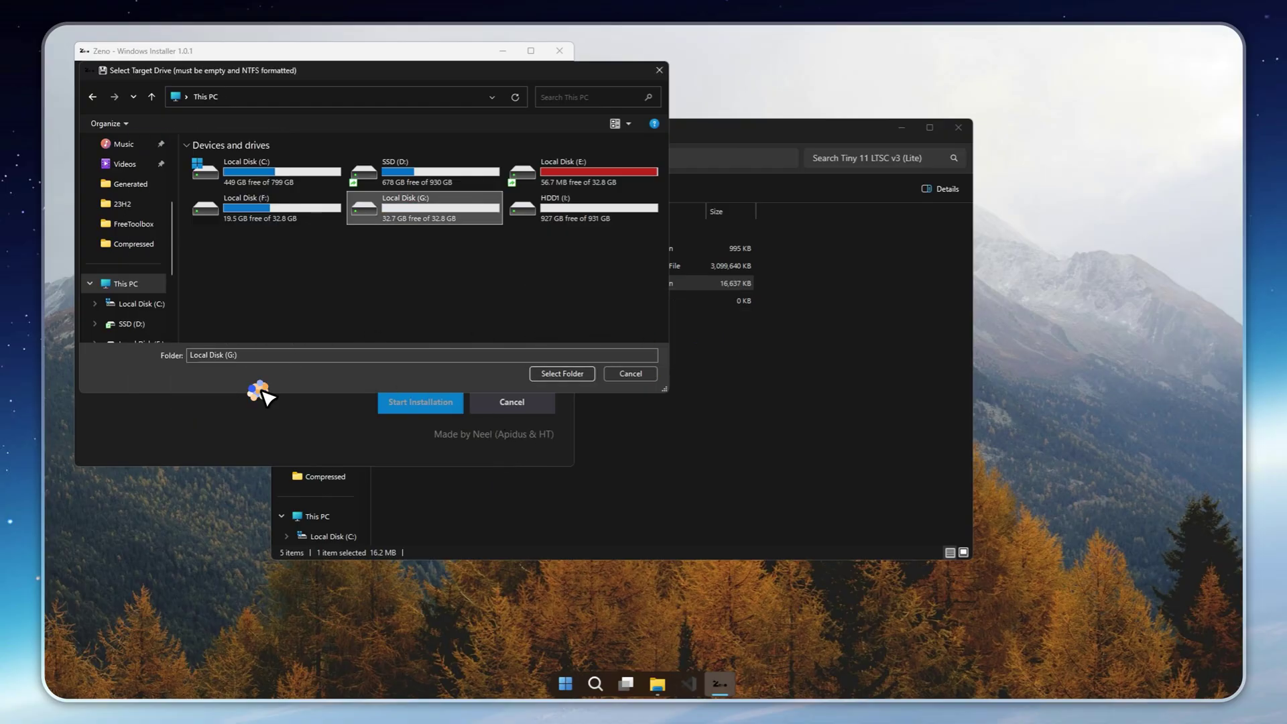
# Install Tiny 11 onto drive G: and dismiss the success notice
pyautogui.click(564, 372)
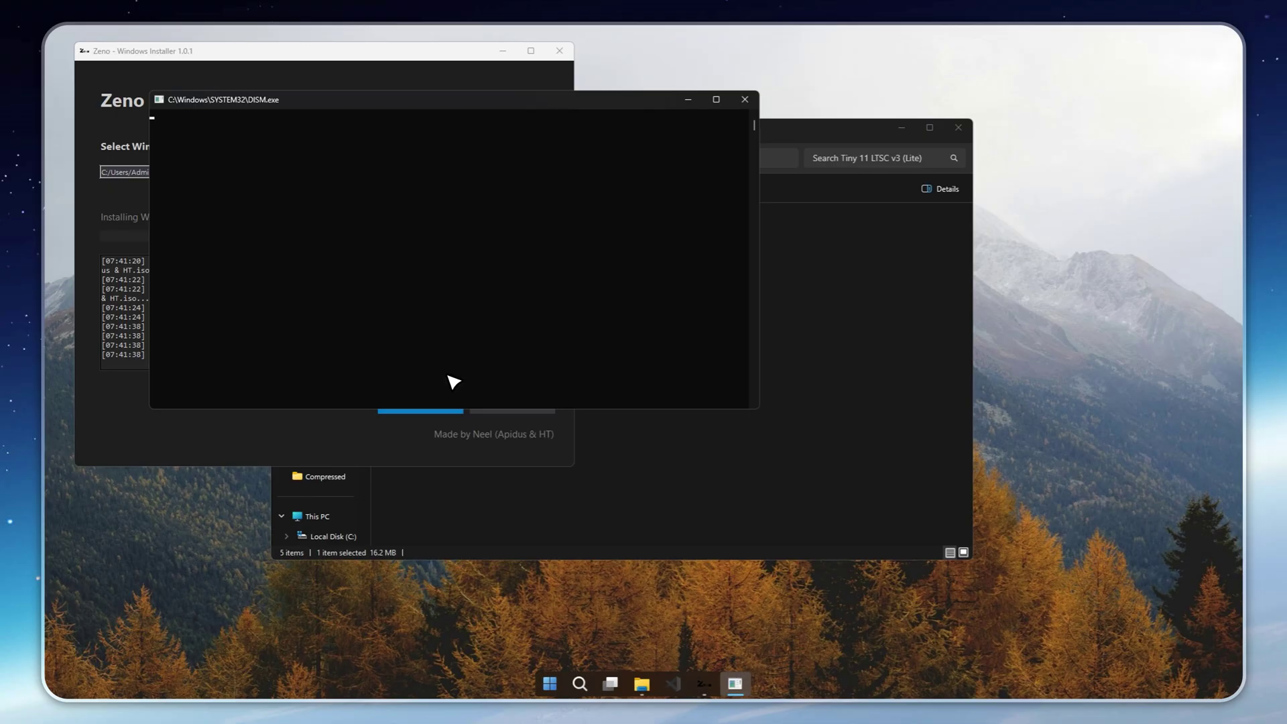
pyautogui.click(381, 424)
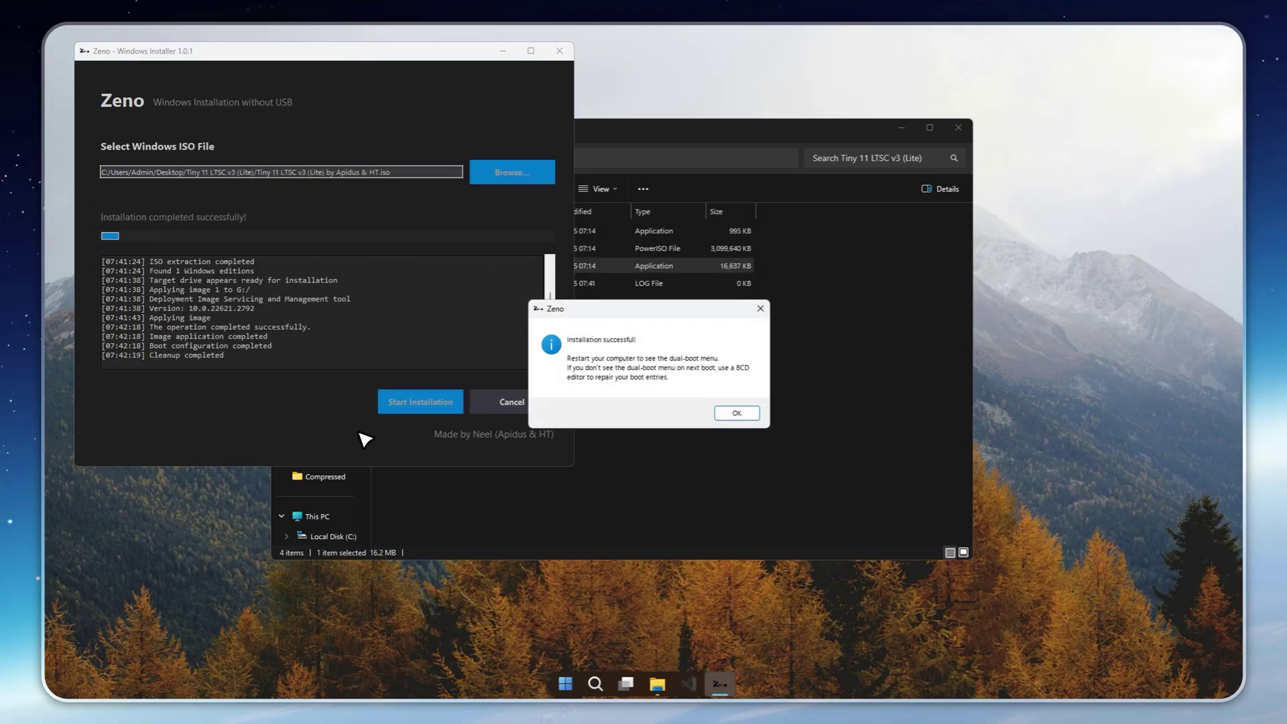
pyautogui.click(737, 412)
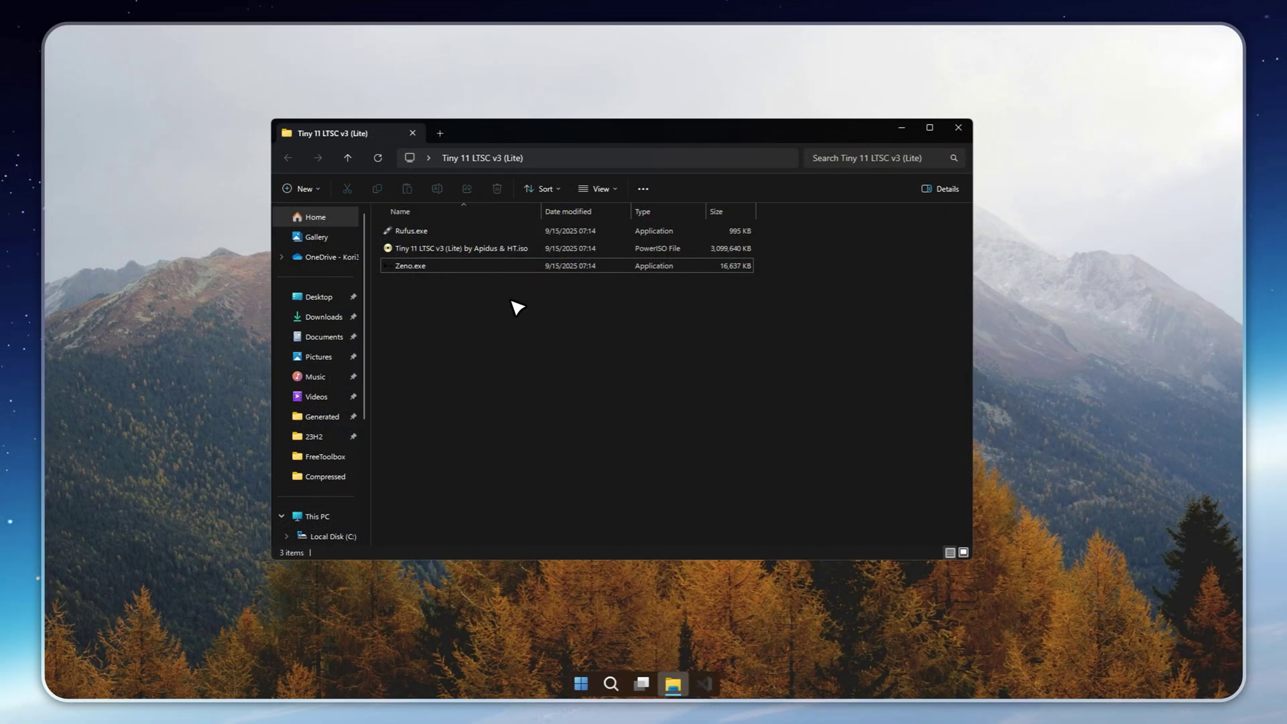
# Write the Tiny 11 ISO to the 16 GB USB drive with Rufus, accepting data loss
pyautogui.rightClick(490, 297)
pyautogui.press('Escape')
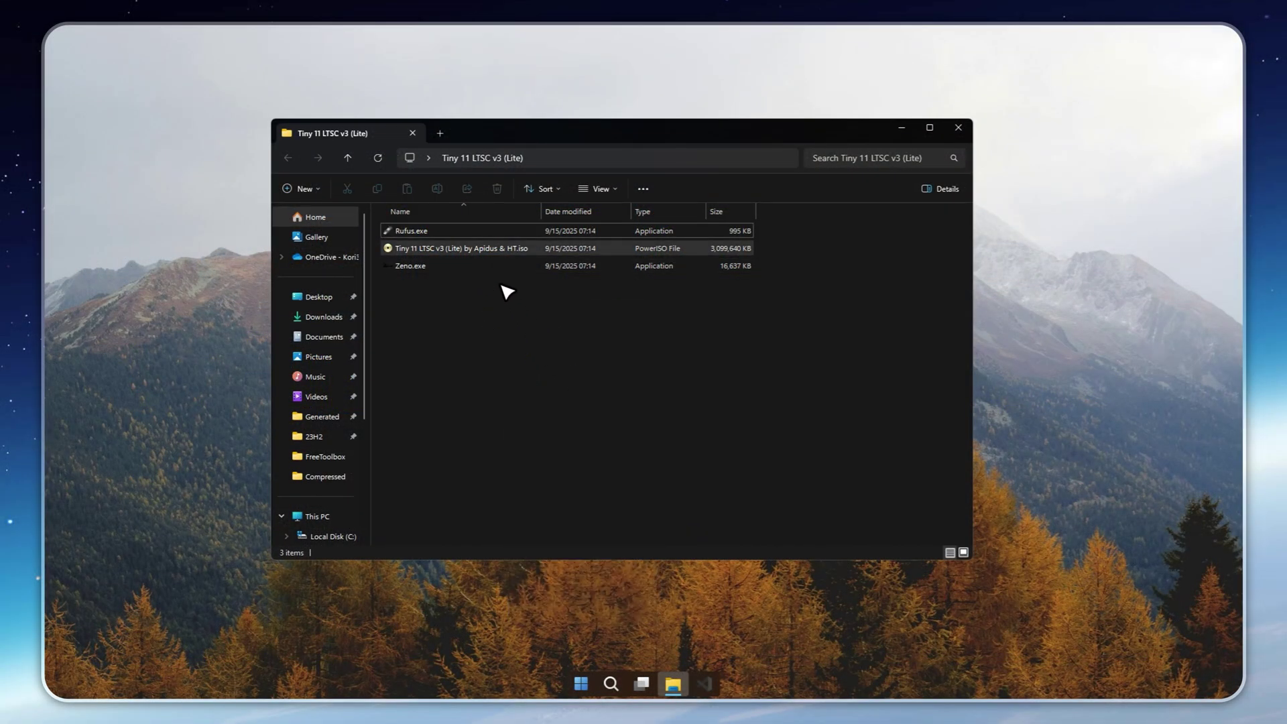
pyautogui.doubleClick(473, 232)
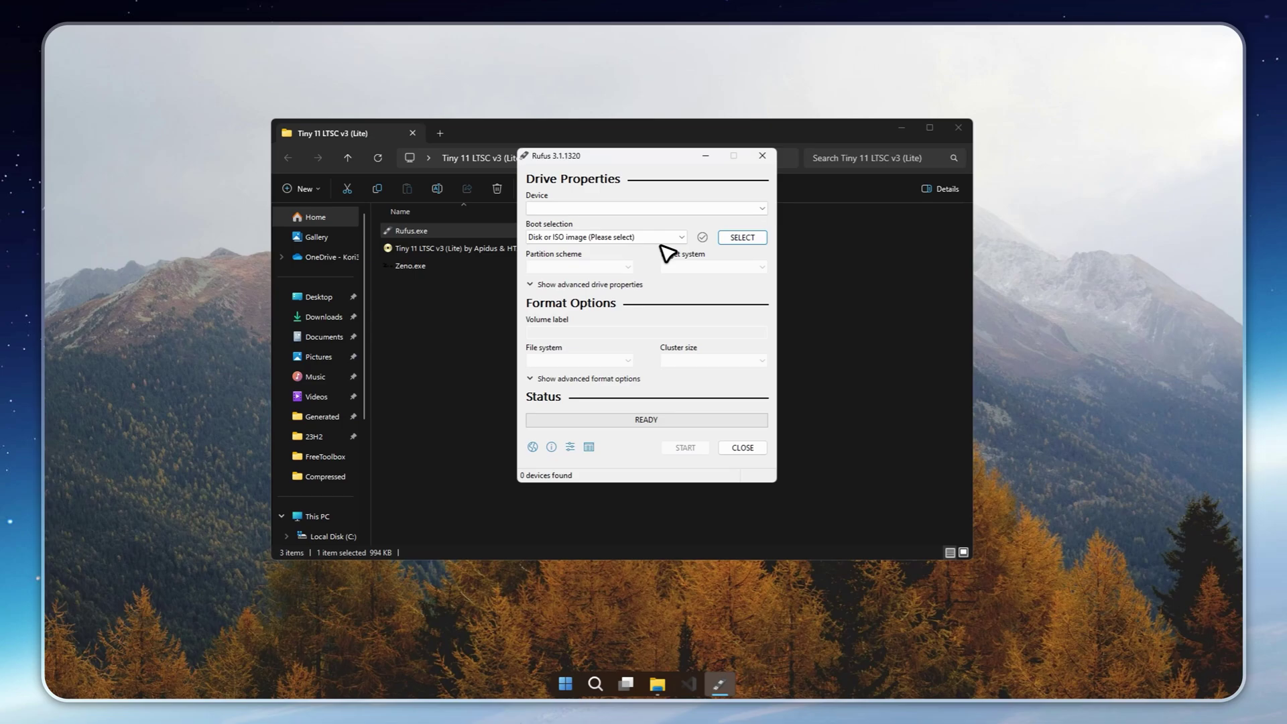
pyautogui.click(742, 237)
pyautogui.click(722, 264)
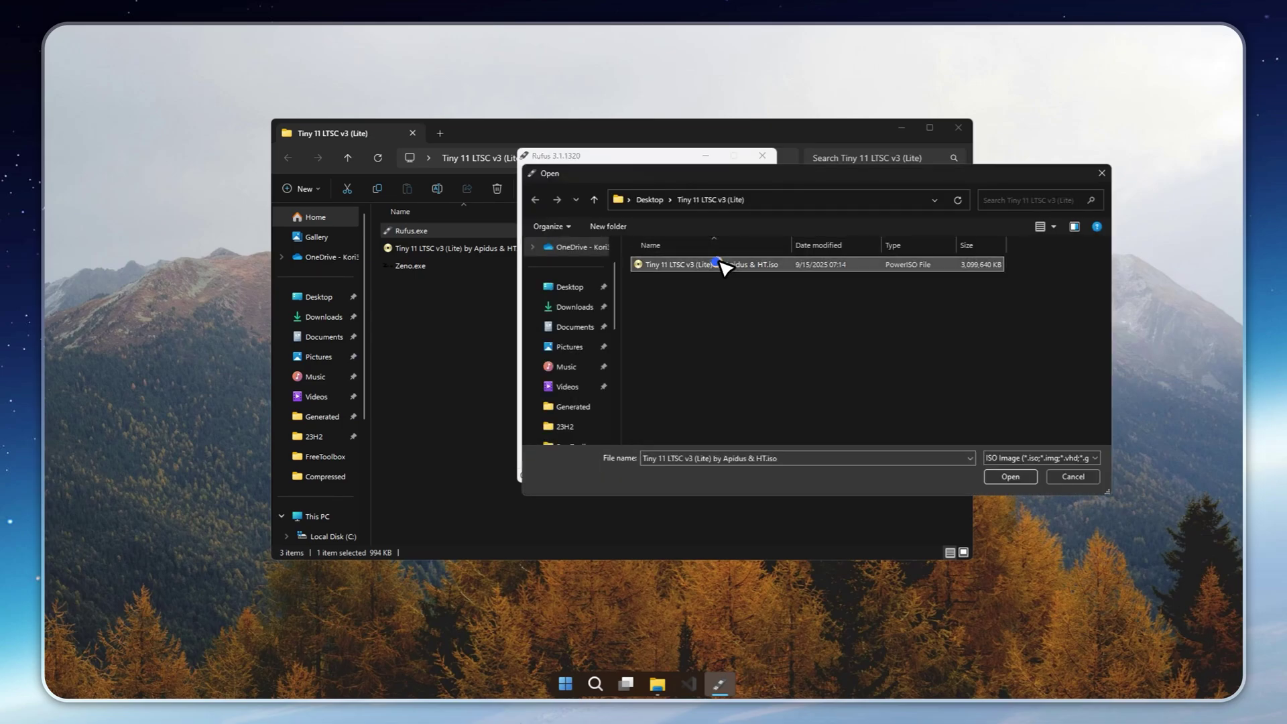
pyautogui.doubleClick(722, 264)
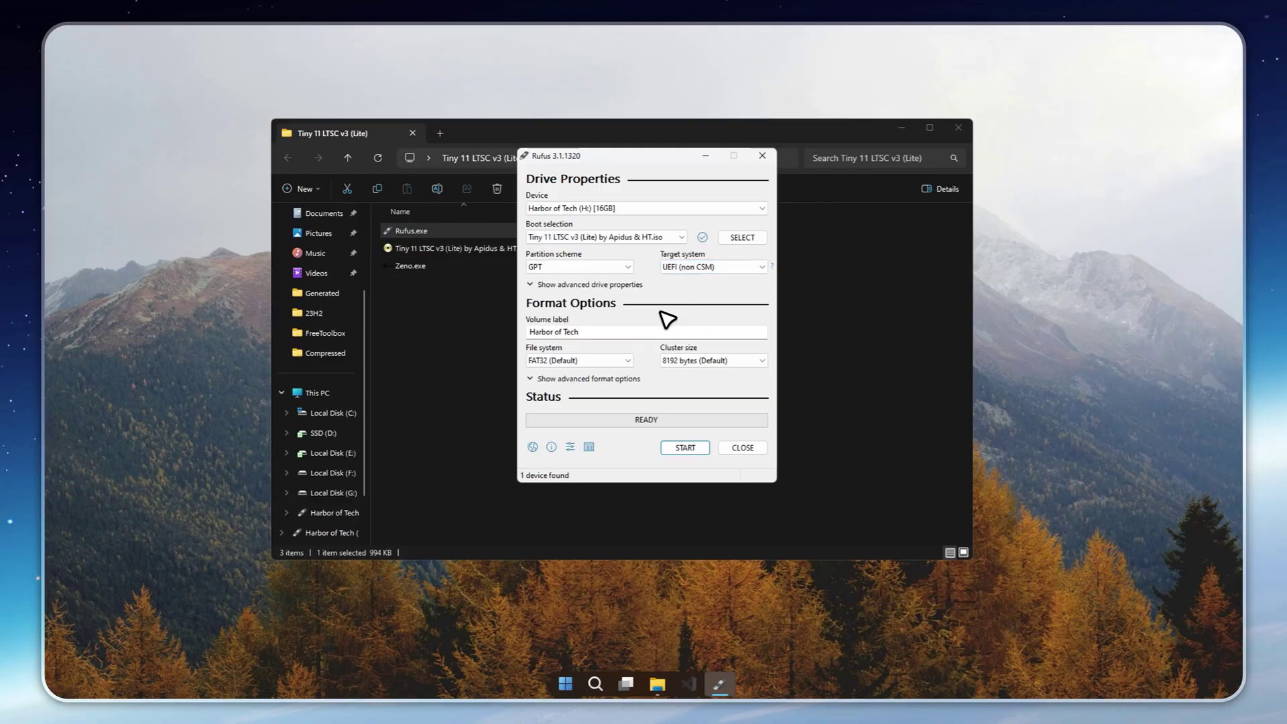
pyautogui.click(686, 448)
pyautogui.click(690, 400)
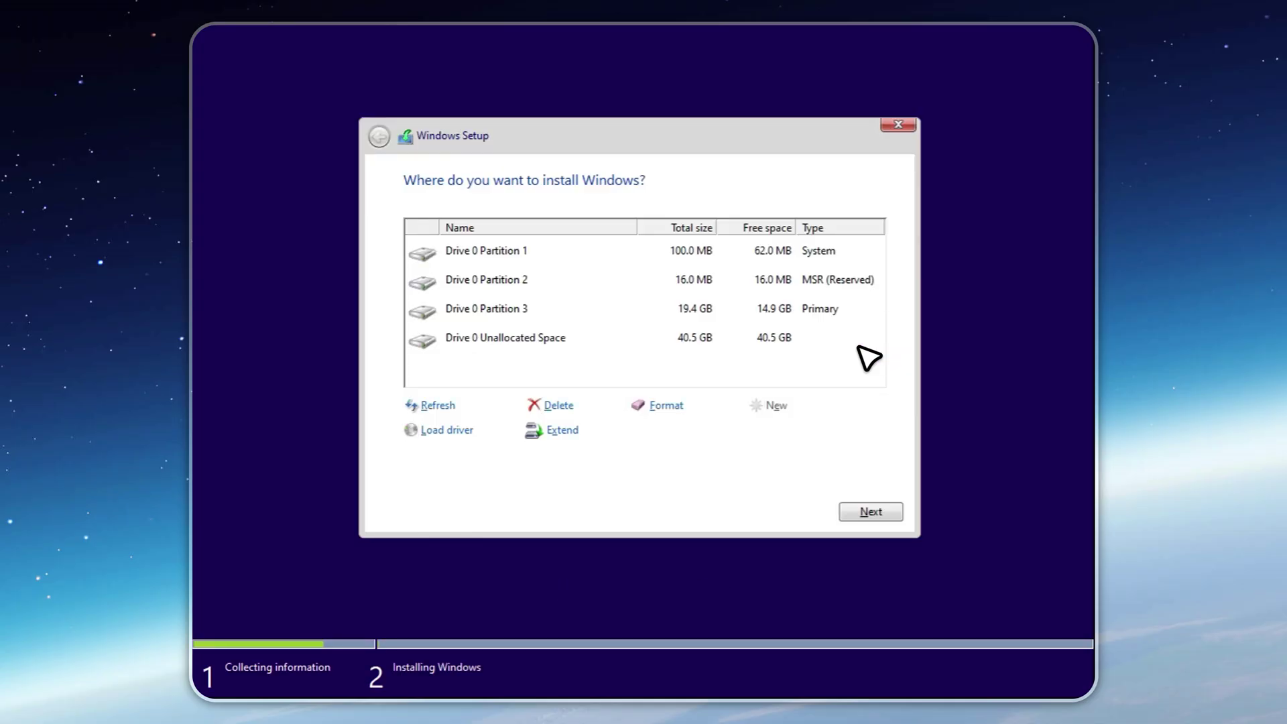
# Delete Drive 0 partitions 3, 2 and 1
pyautogui.click(868, 312)
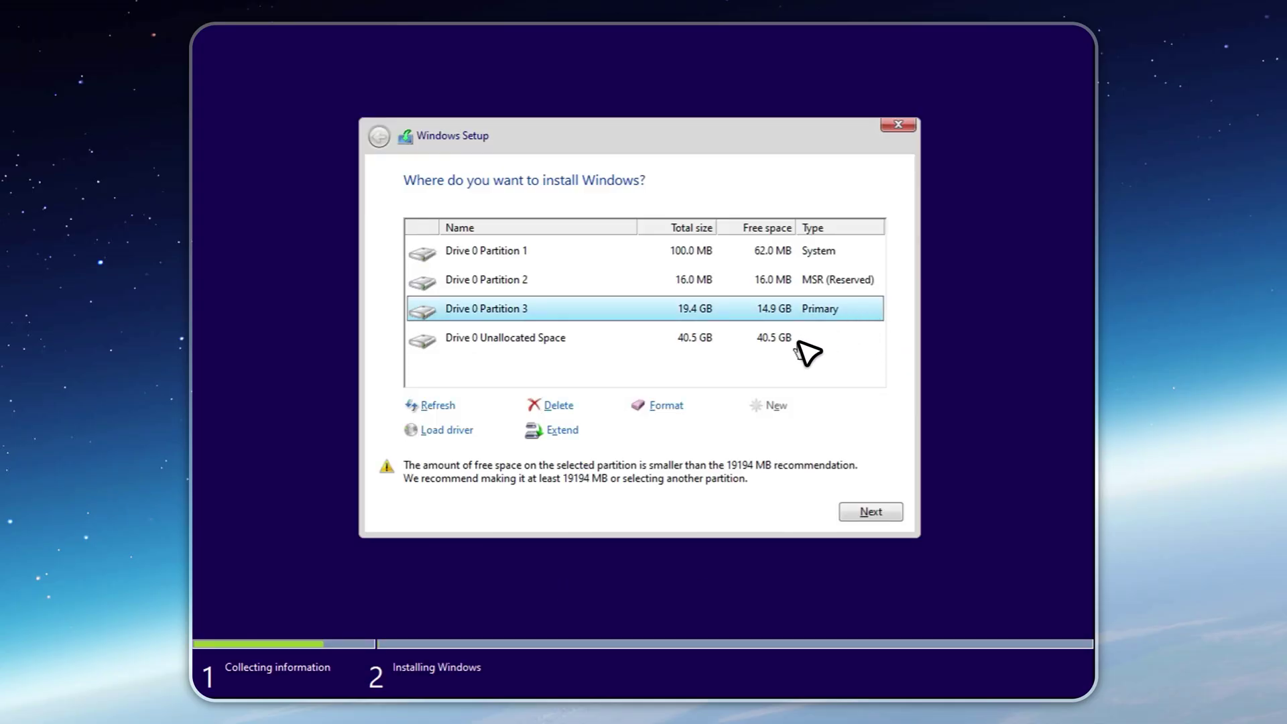
pyautogui.click(564, 404)
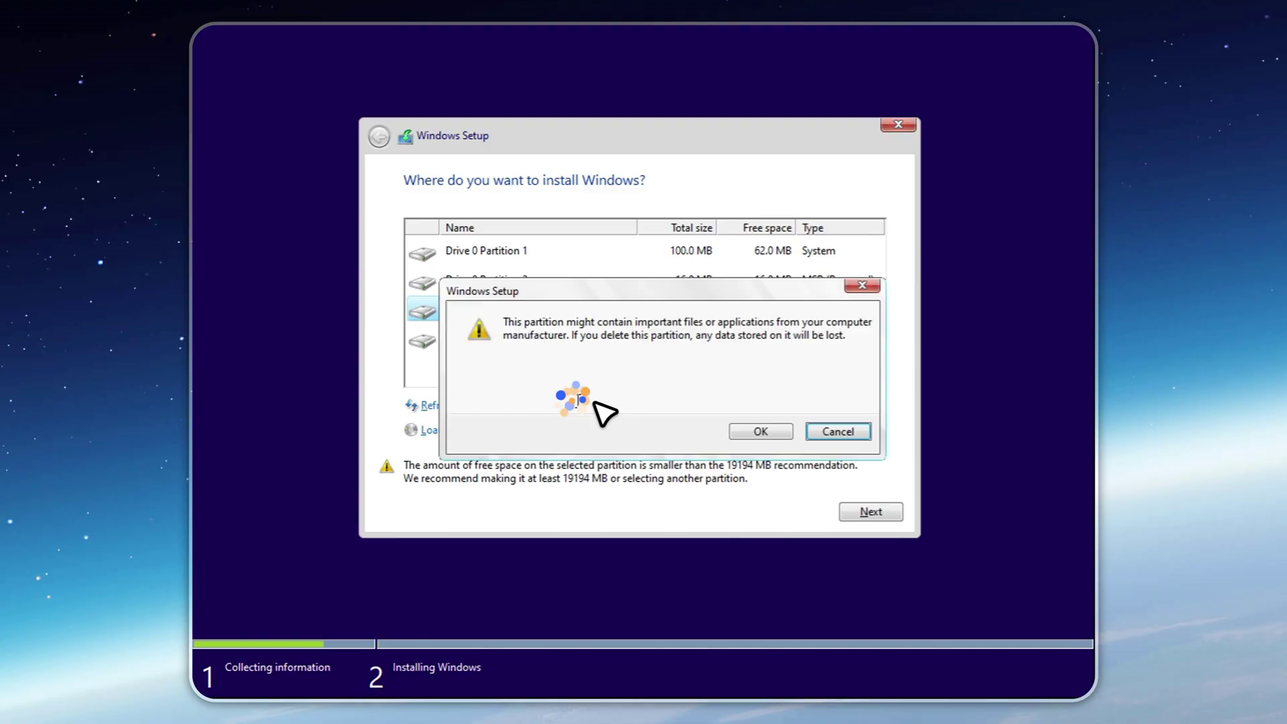
pyautogui.click(761, 432)
pyautogui.click(690, 282)
pyautogui.click(551, 404)
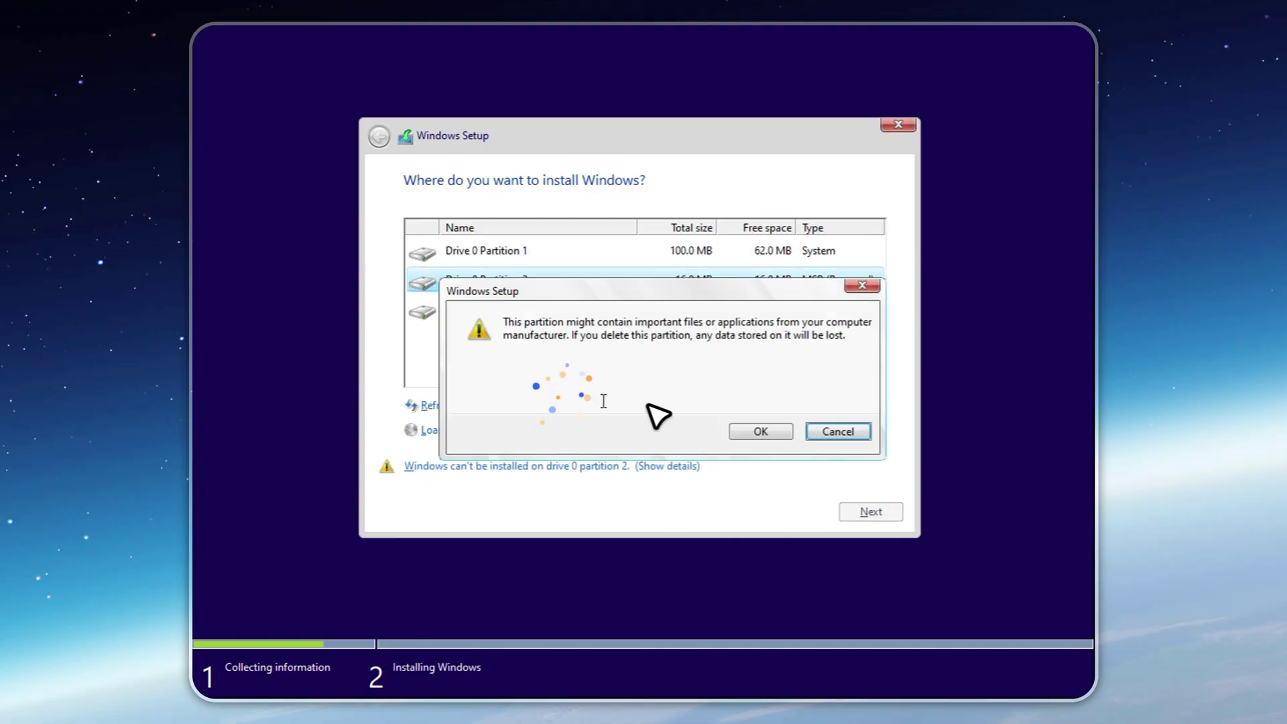
pyautogui.click(760, 431)
pyautogui.click(603, 251)
pyautogui.click(558, 404)
pyautogui.click(760, 431)
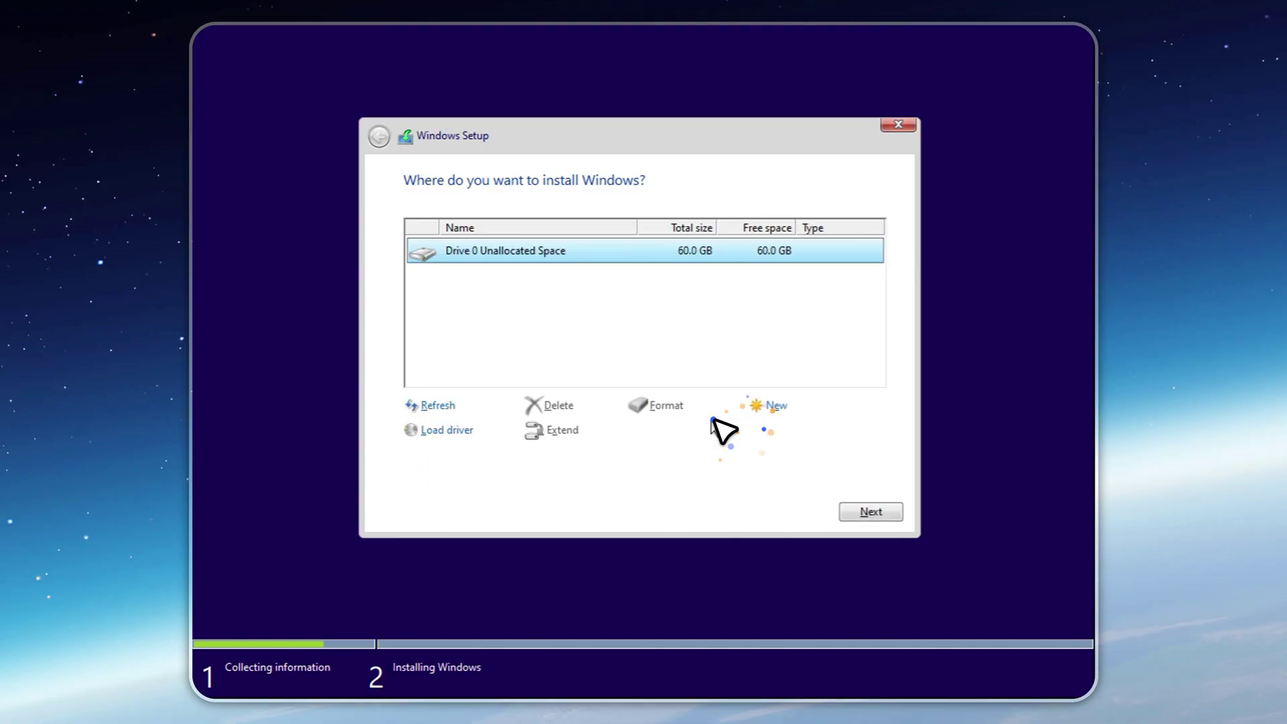
# Create a 20000 MB partition and install Windows on it
pyautogui.click(775, 406)
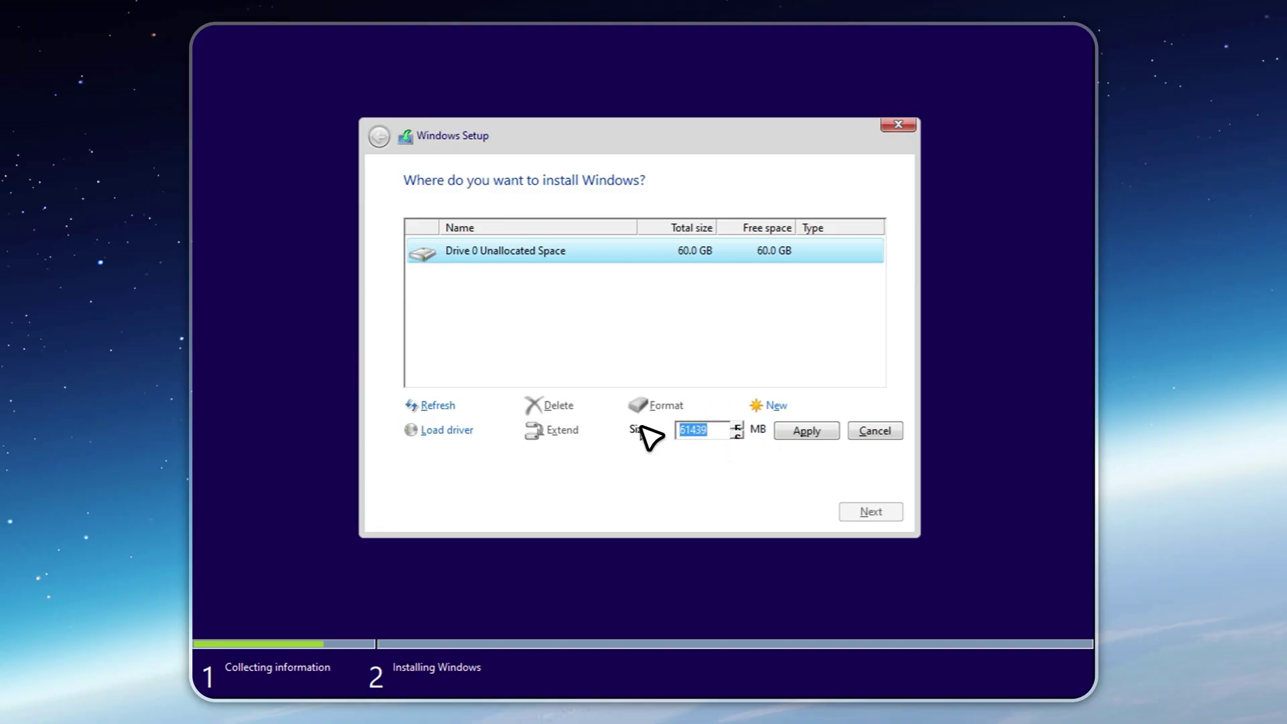
pyautogui.write('20000')
pyautogui.click(806, 431)
pyautogui.click(760, 431)
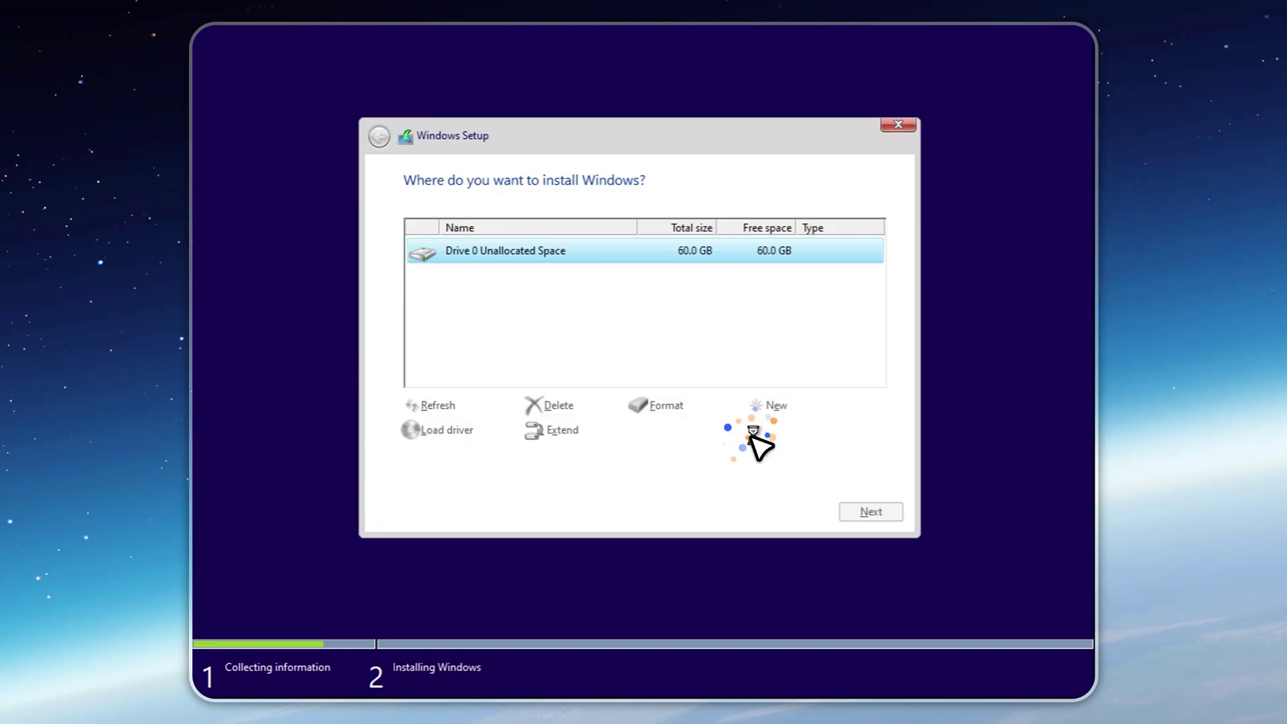
pyautogui.click(872, 512)
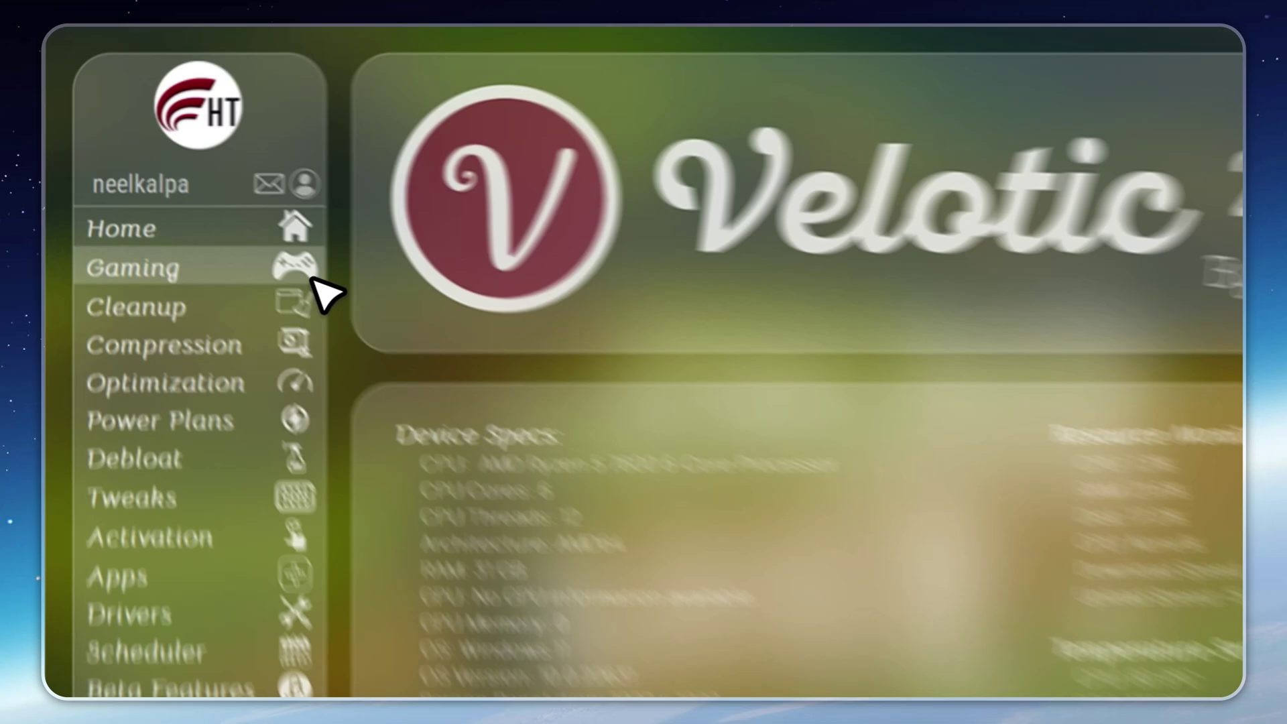
# Page three times through Velotic's game list and tick Gaming Power Plan
pyautogui.click(230, 225)
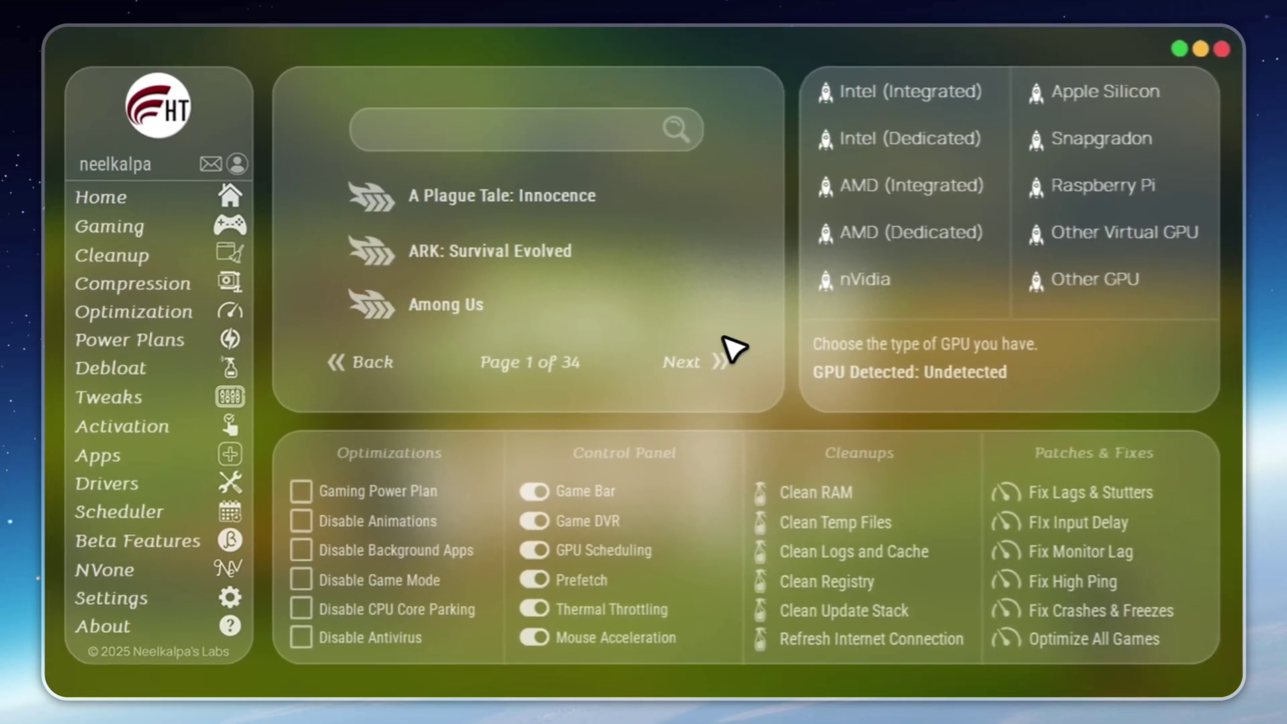
pyautogui.click(726, 363)
pyautogui.click(726, 362)
pyautogui.click(726, 362)
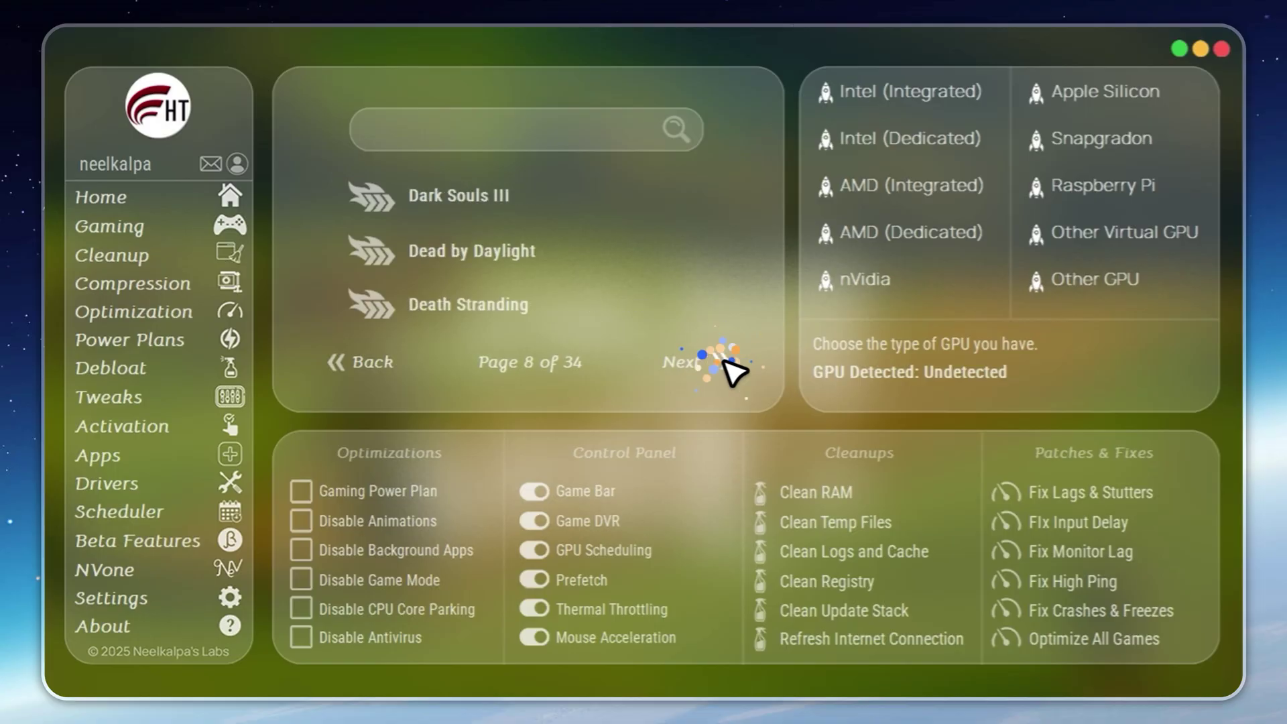
pyautogui.click(726, 363)
pyautogui.click(726, 362)
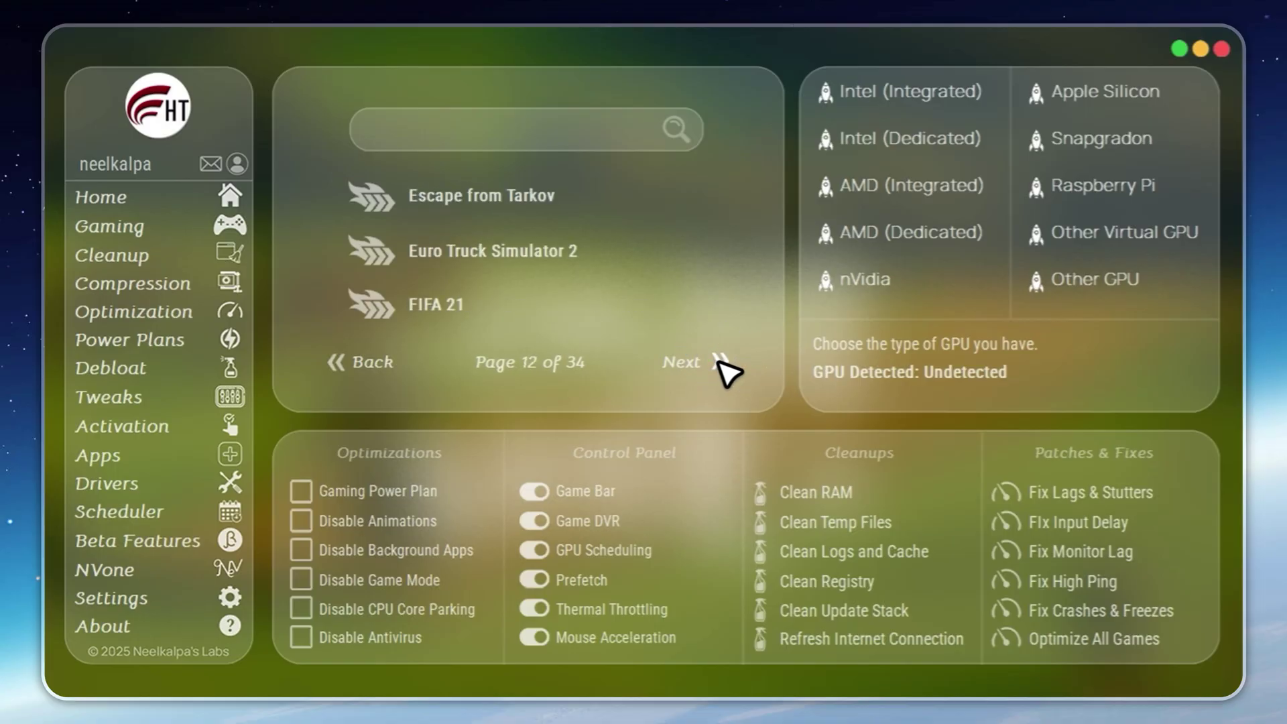
pyautogui.click(301, 491)
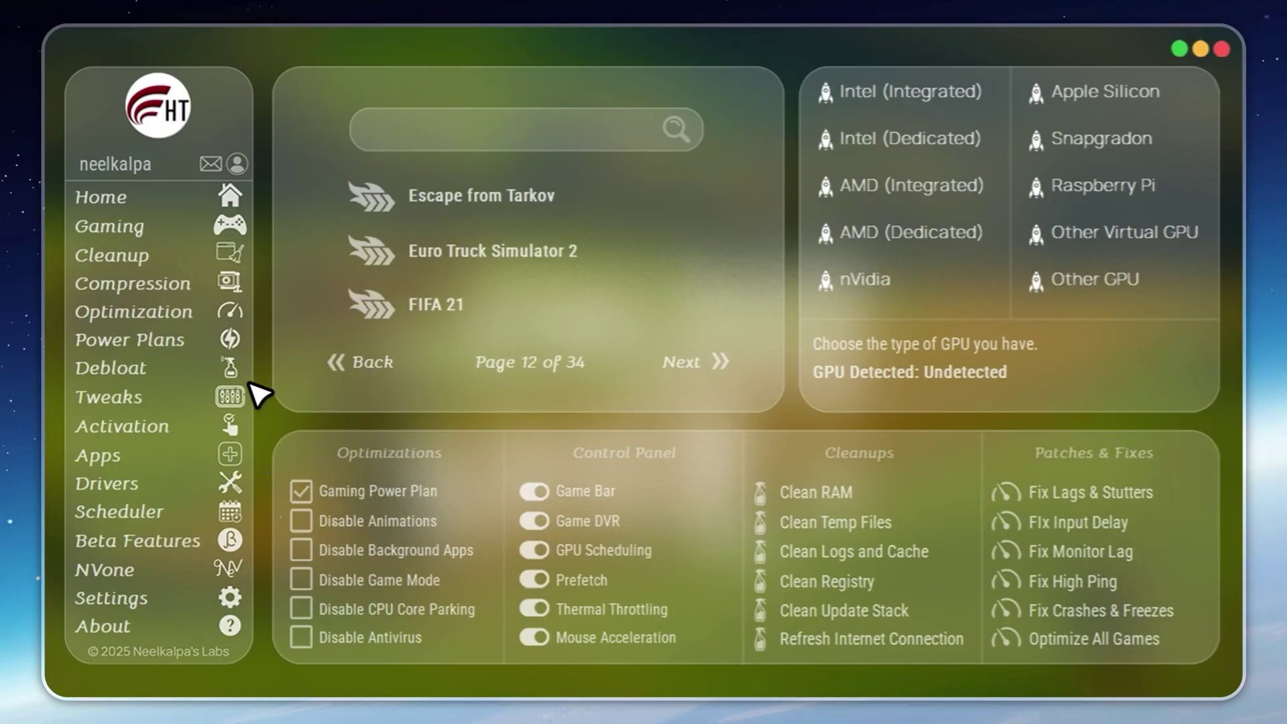
# Tick Temp Files and User Temp under Auto Clean at Startup on the Cleanup page
pyautogui.click(190, 268)
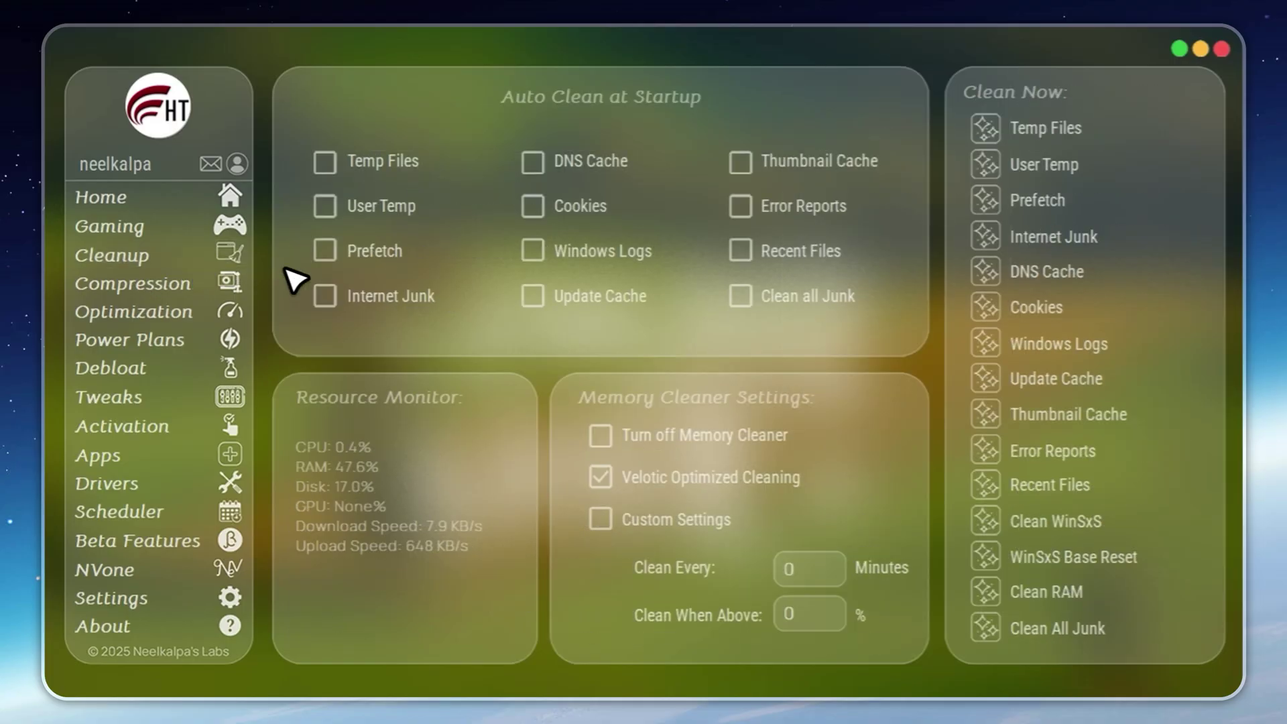
pyautogui.click(380, 169)
pyautogui.click(326, 163)
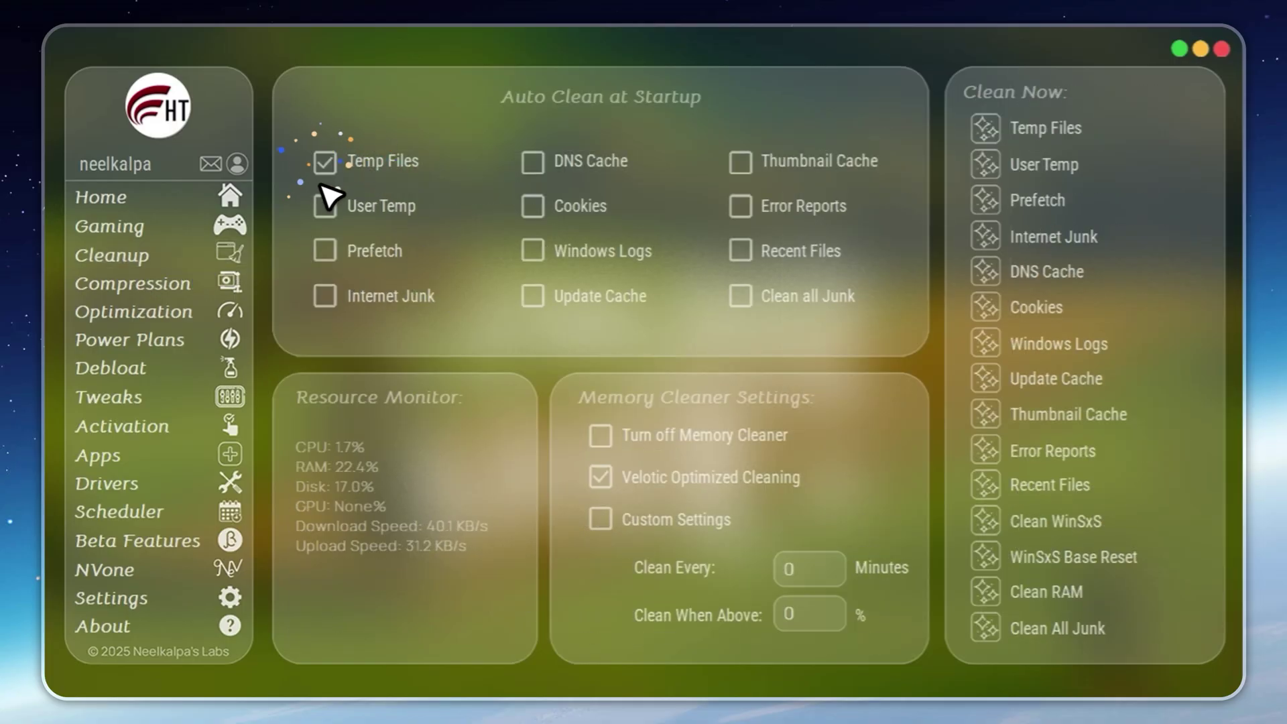
pyautogui.click(325, 206)
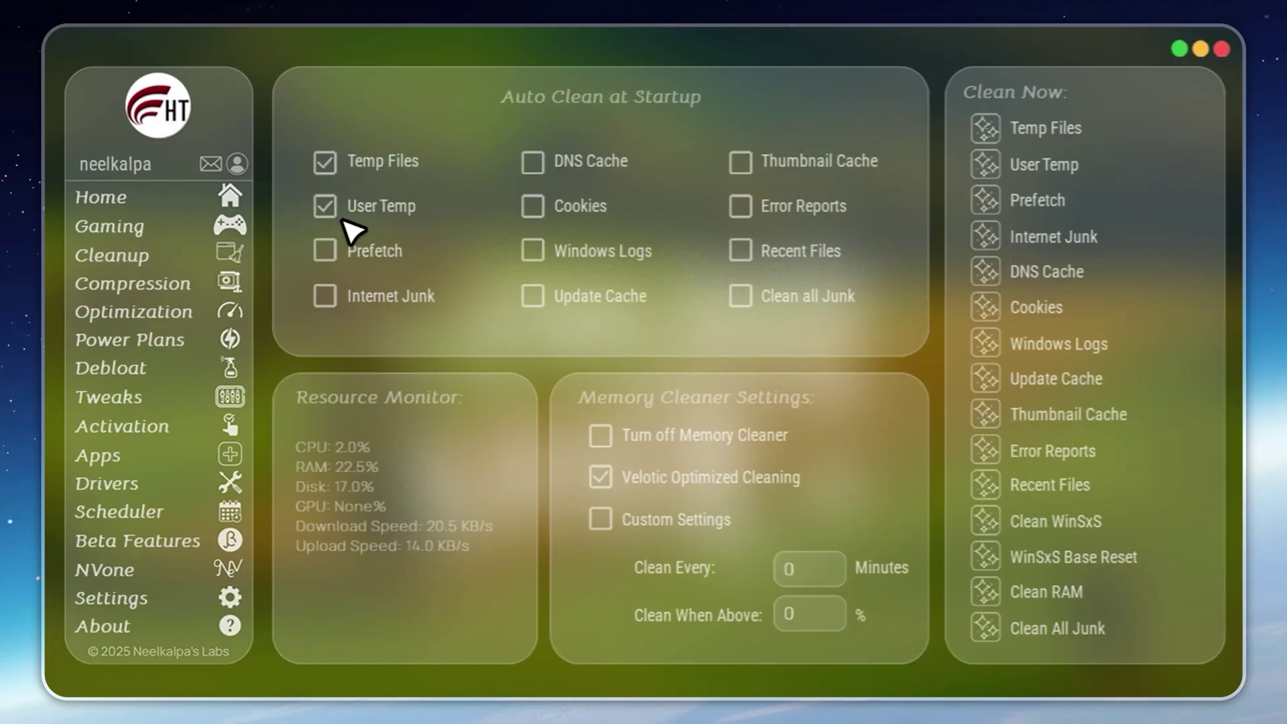
pyautogui.click(232, 313)
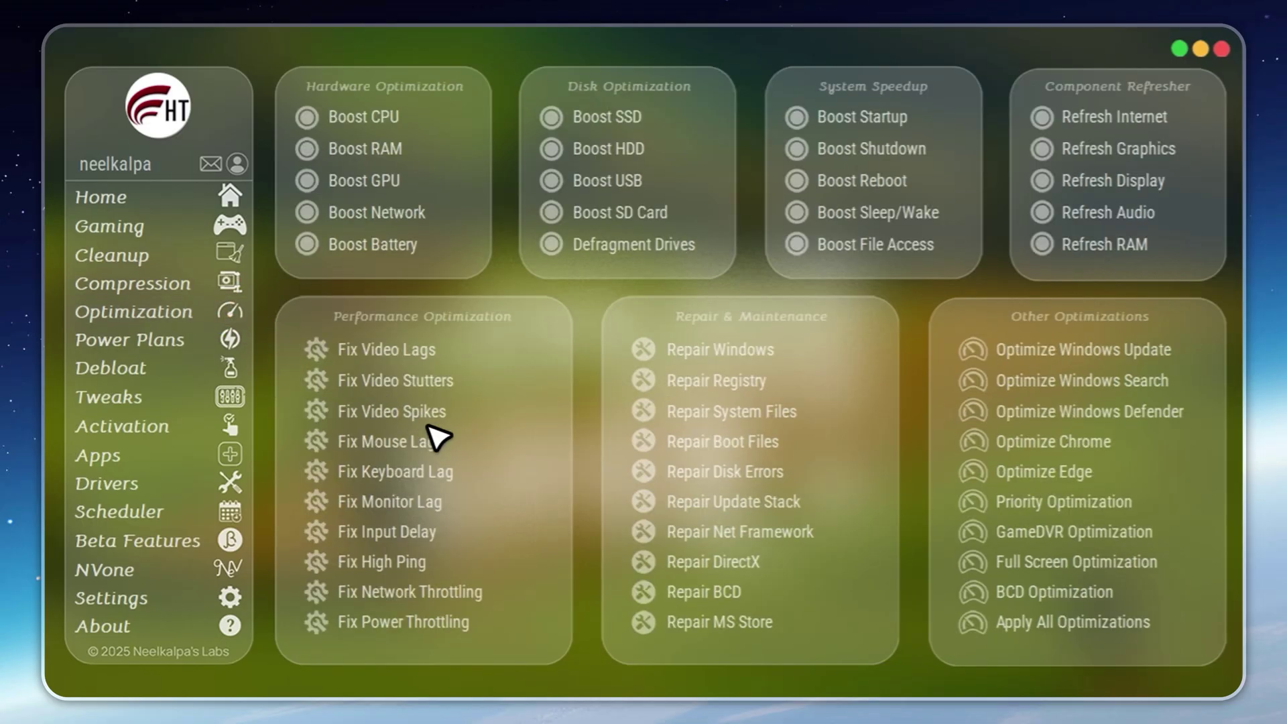
# Browse Velotic's Power Plans, Debloat and Tweaks pages
pyautogui.click(214, 342)
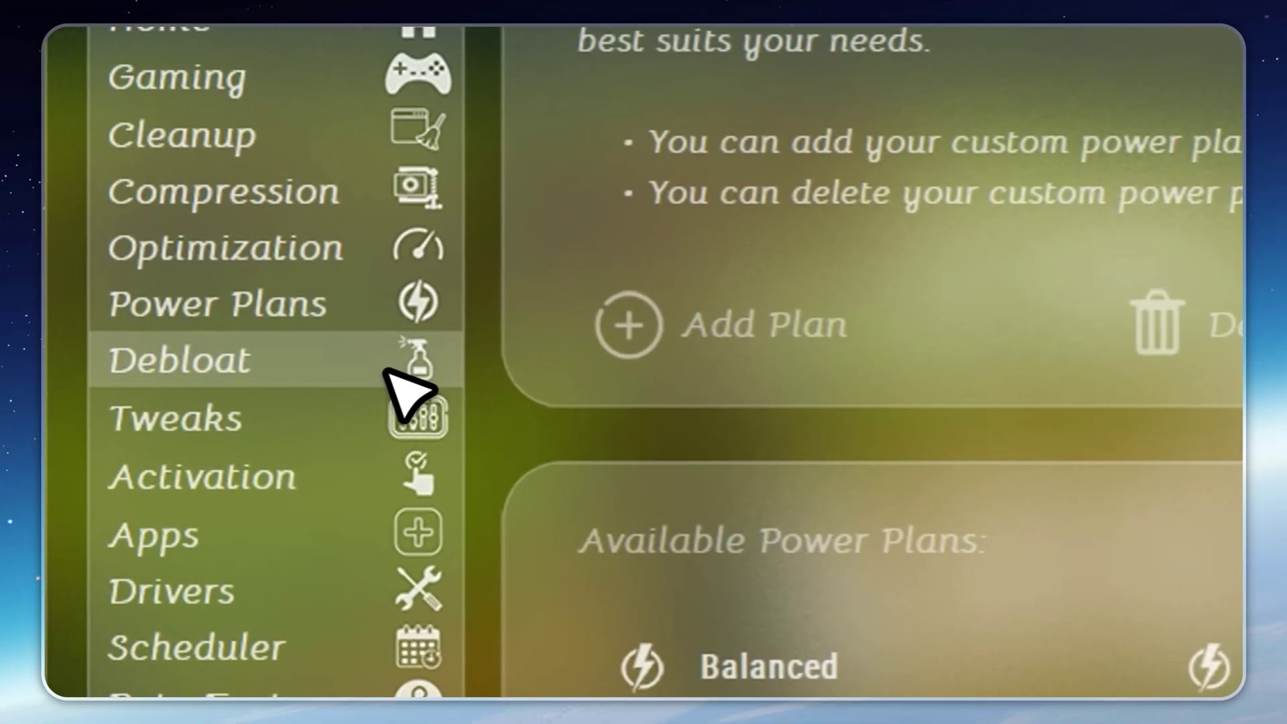
pyautogui.click(410, 388)
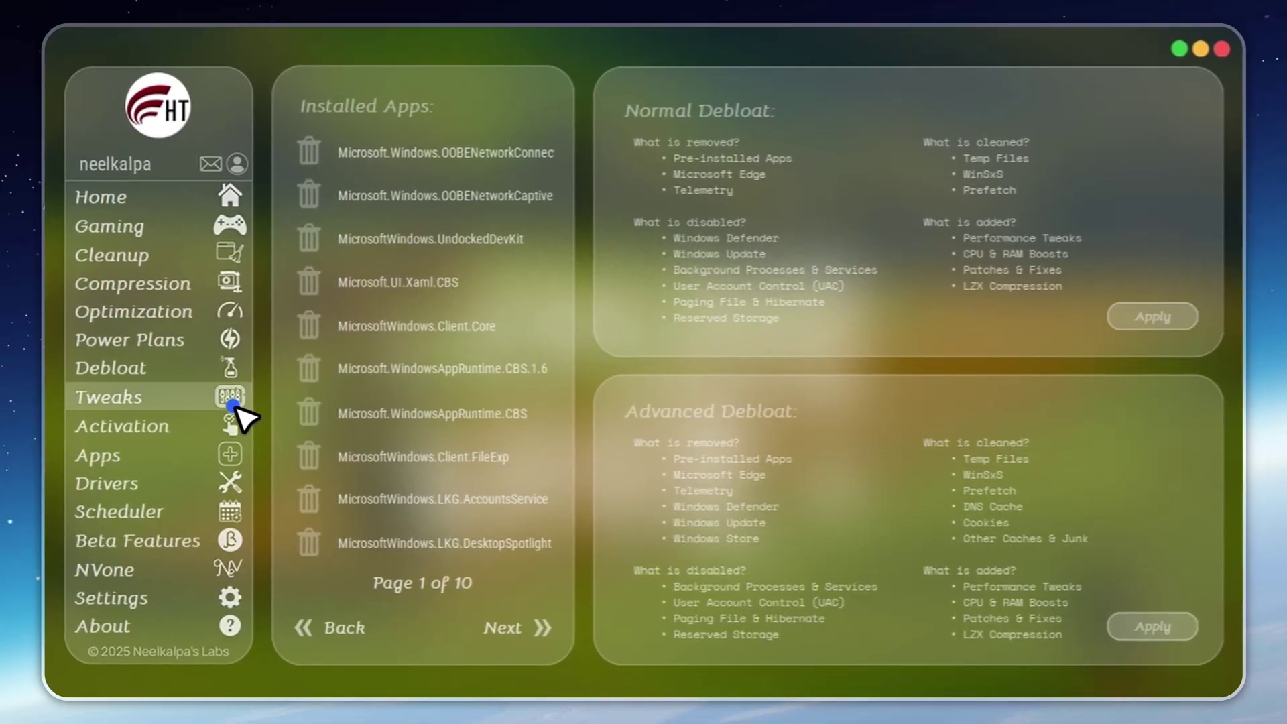
pyautogui.click(233, 407)
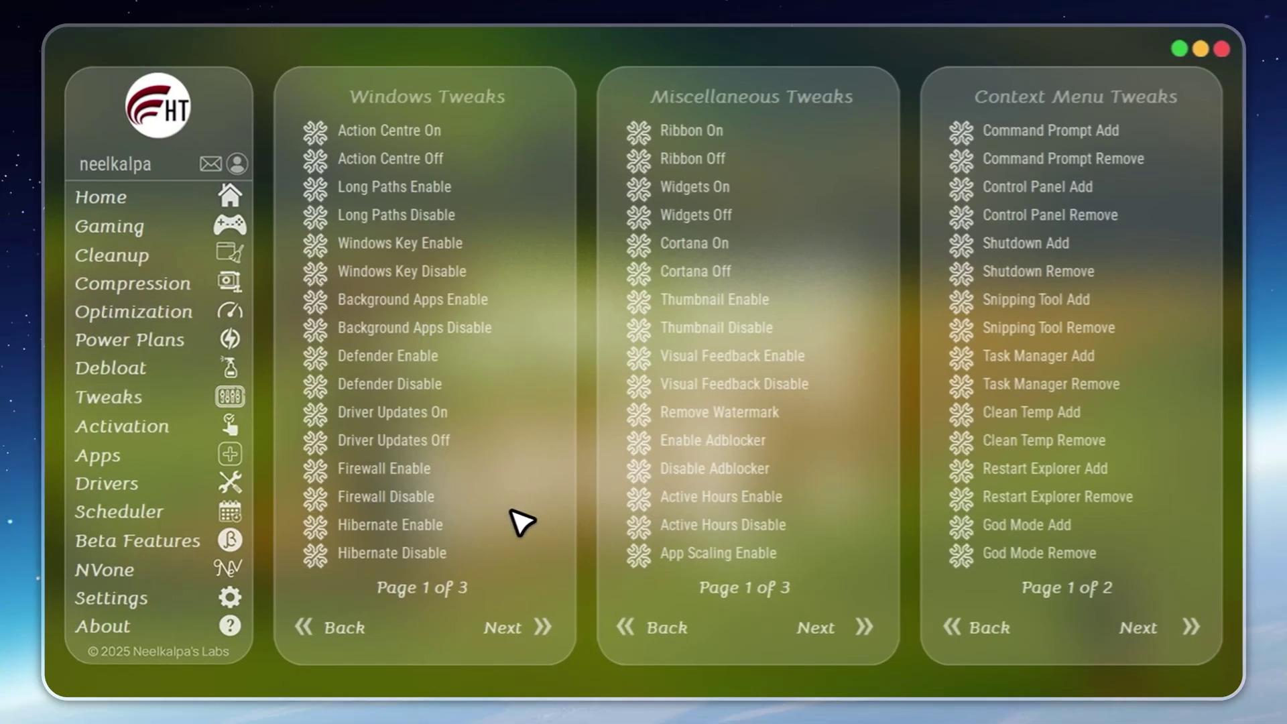
# Page the Windows, Miscellaneous and Context Menu tweak lists forward and back, then view Apps
pyautogui.click(543, 629)
pyautogui.click(304, 628)
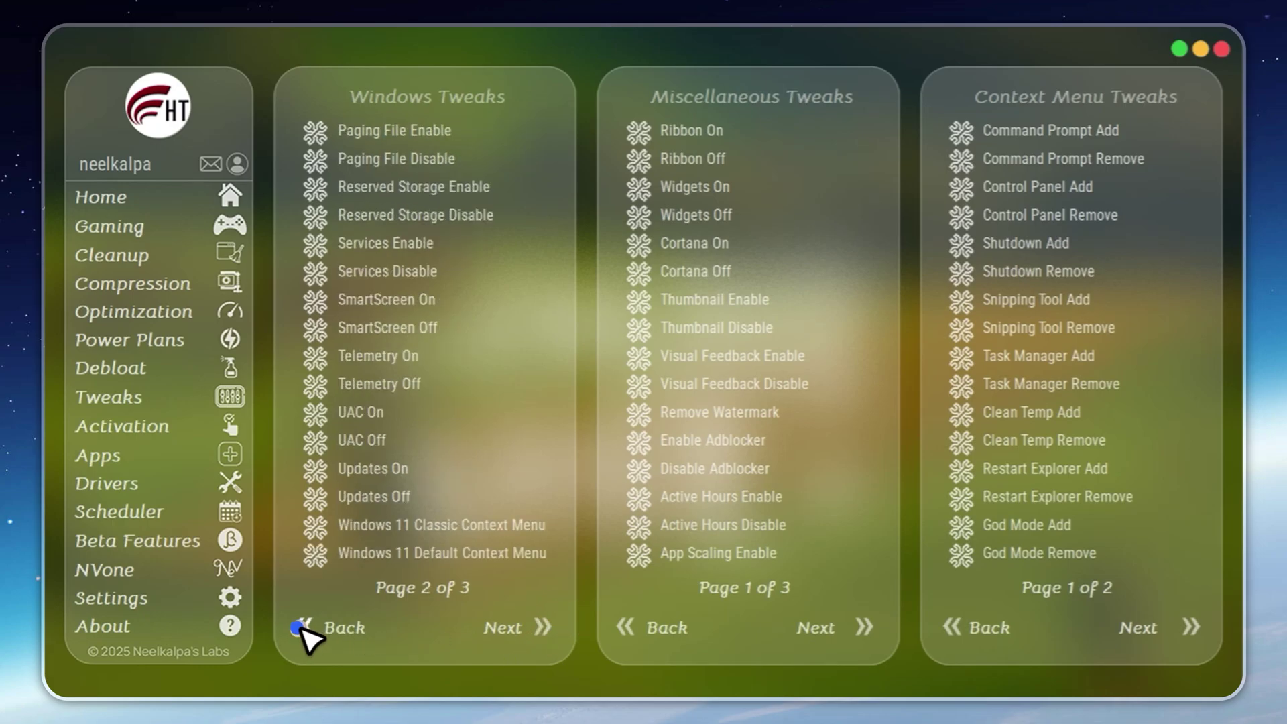
pyautogui.click(863, 626)
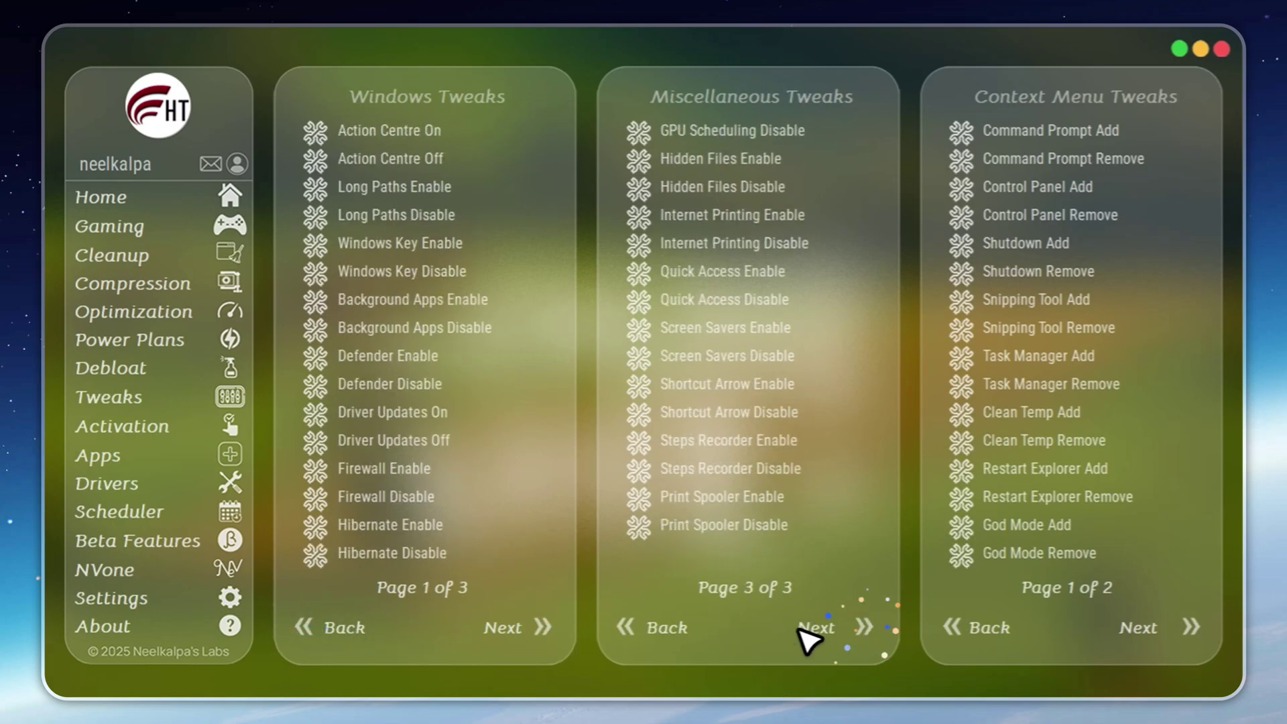
pyautogui.click(625, 626)
pyautogui.click(1192, 627)
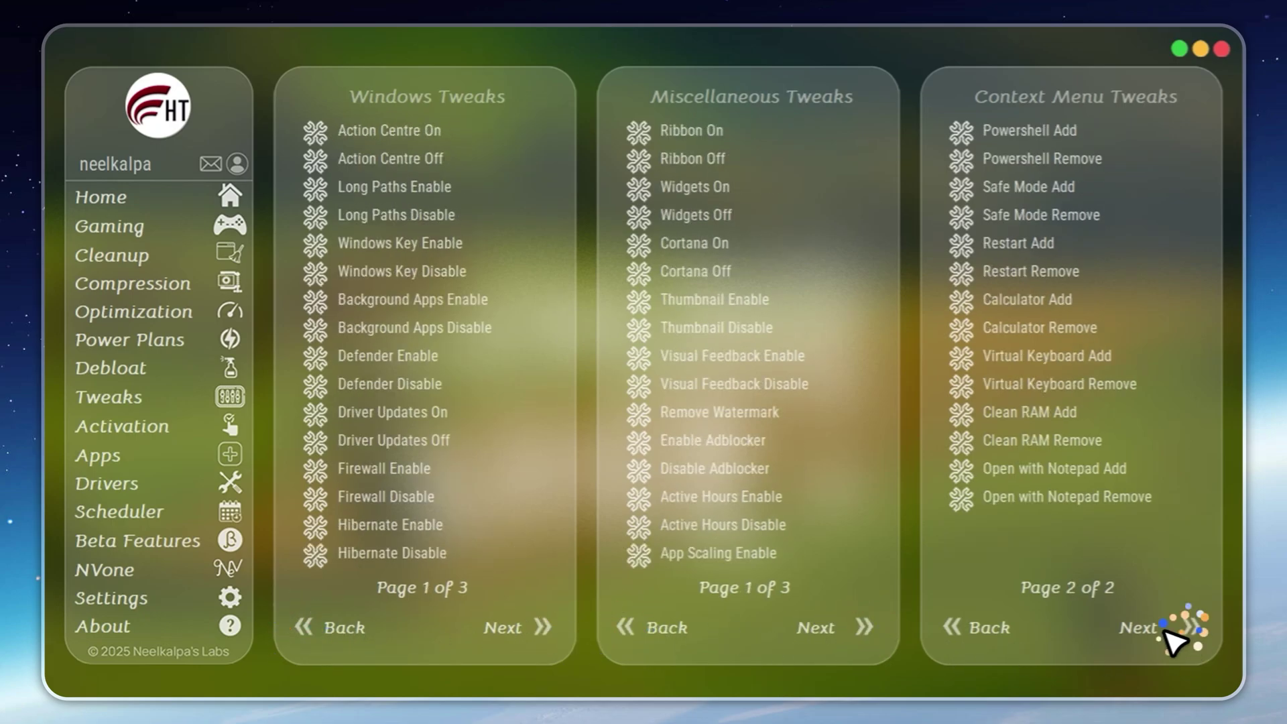
pyautogui.click(976, 628)
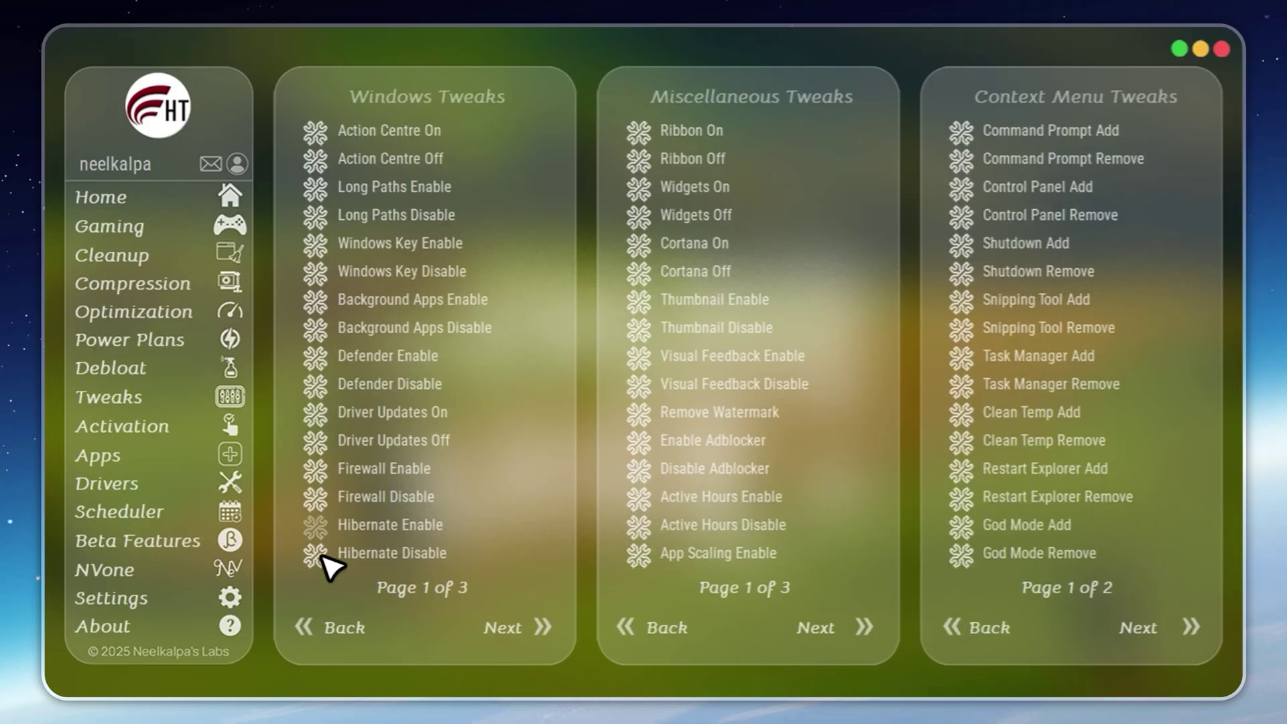
pyautogui.click(231, 454)
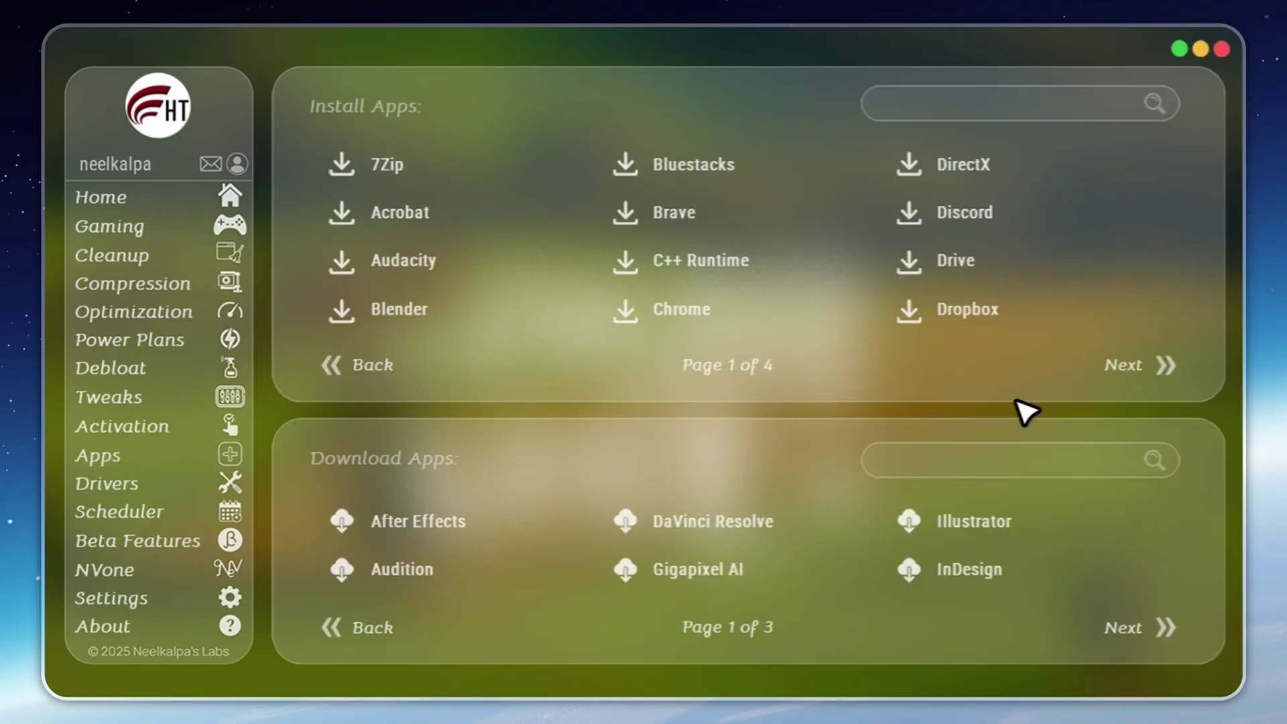
# Page forward in Velotic's Install Apps catalogue
pyautogui.click(1164, 365)
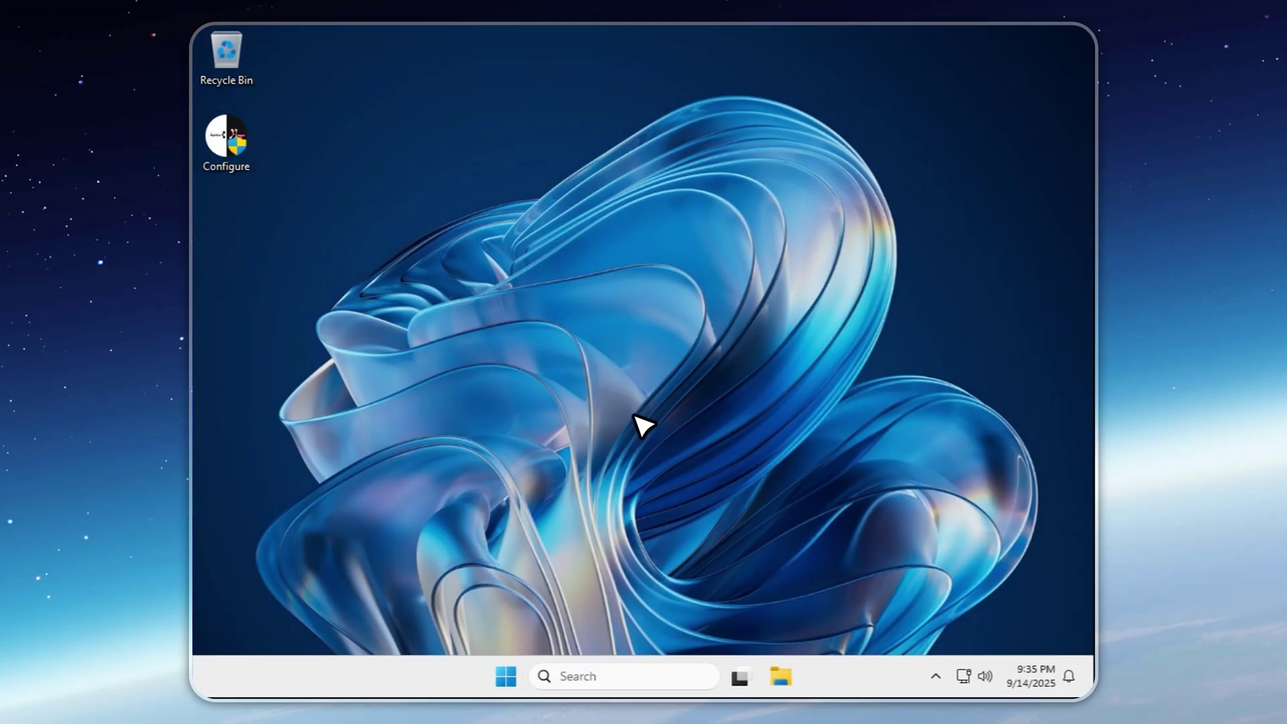
# Launch the Configure toolbox with admin approval and enable system file compression
pyautogui.doubleClick(226, 142)
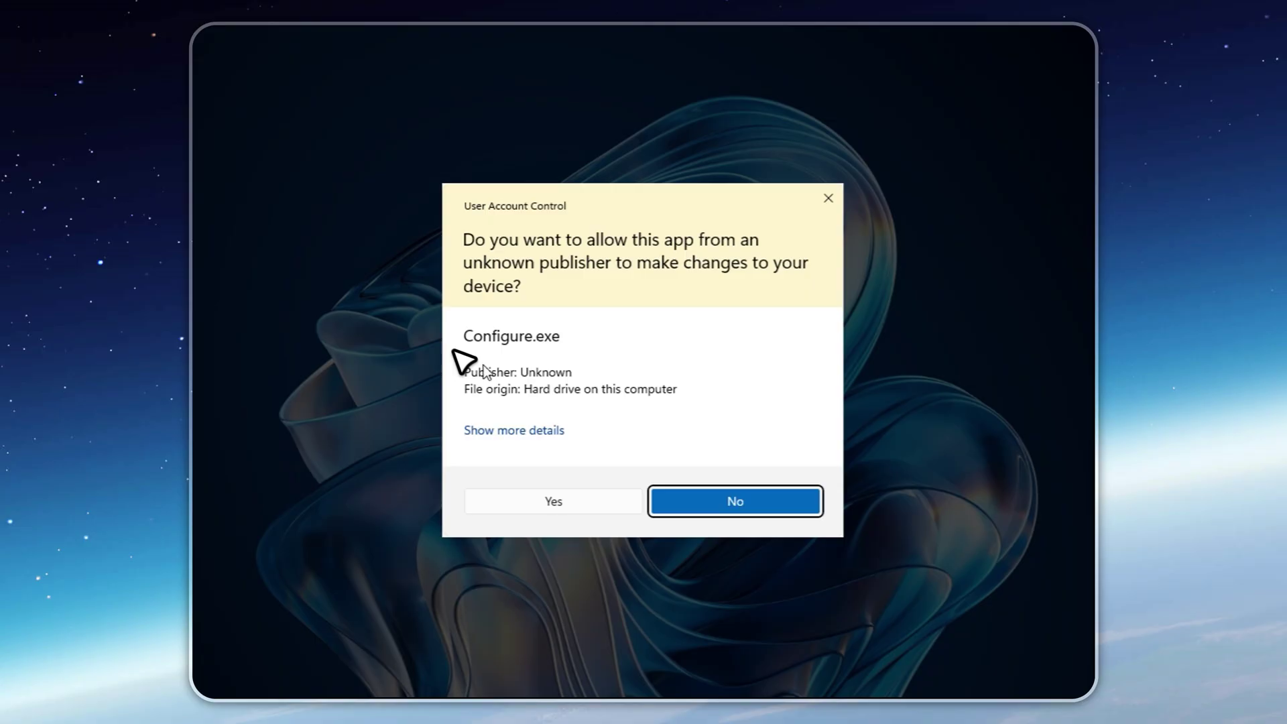
pyautogui.click(534, 502)
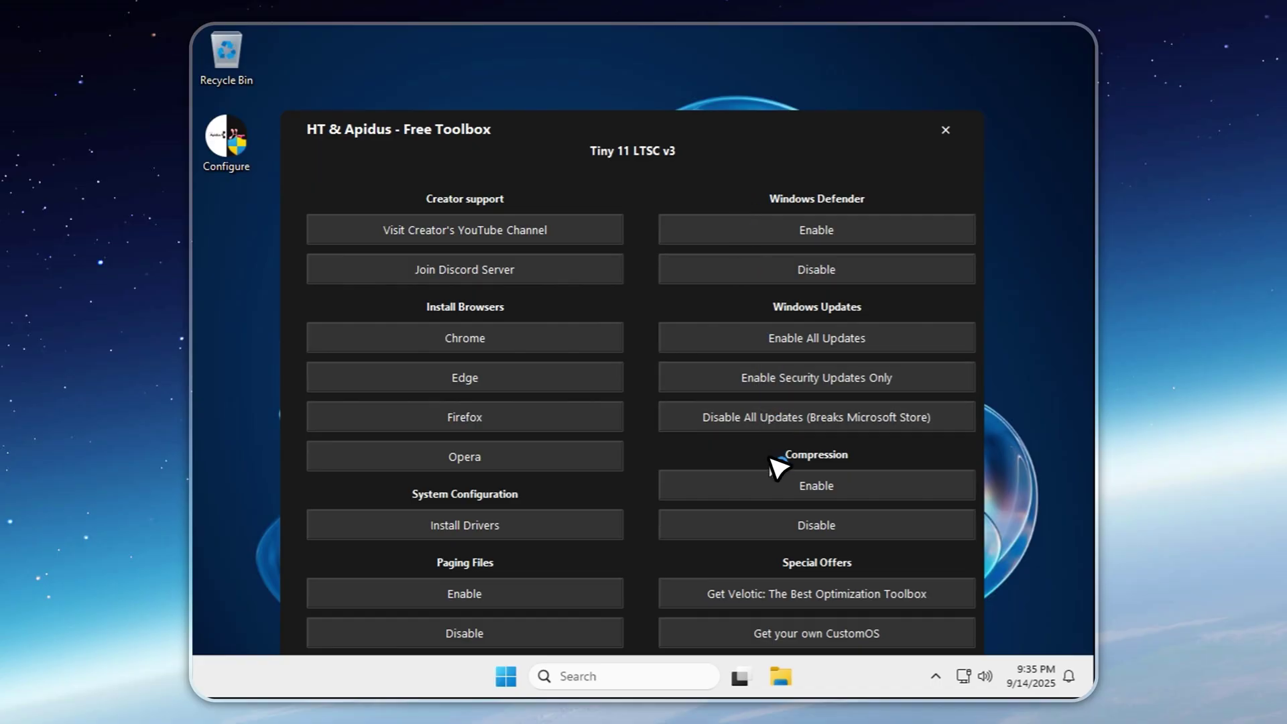
pyautogui.click(776, 481)
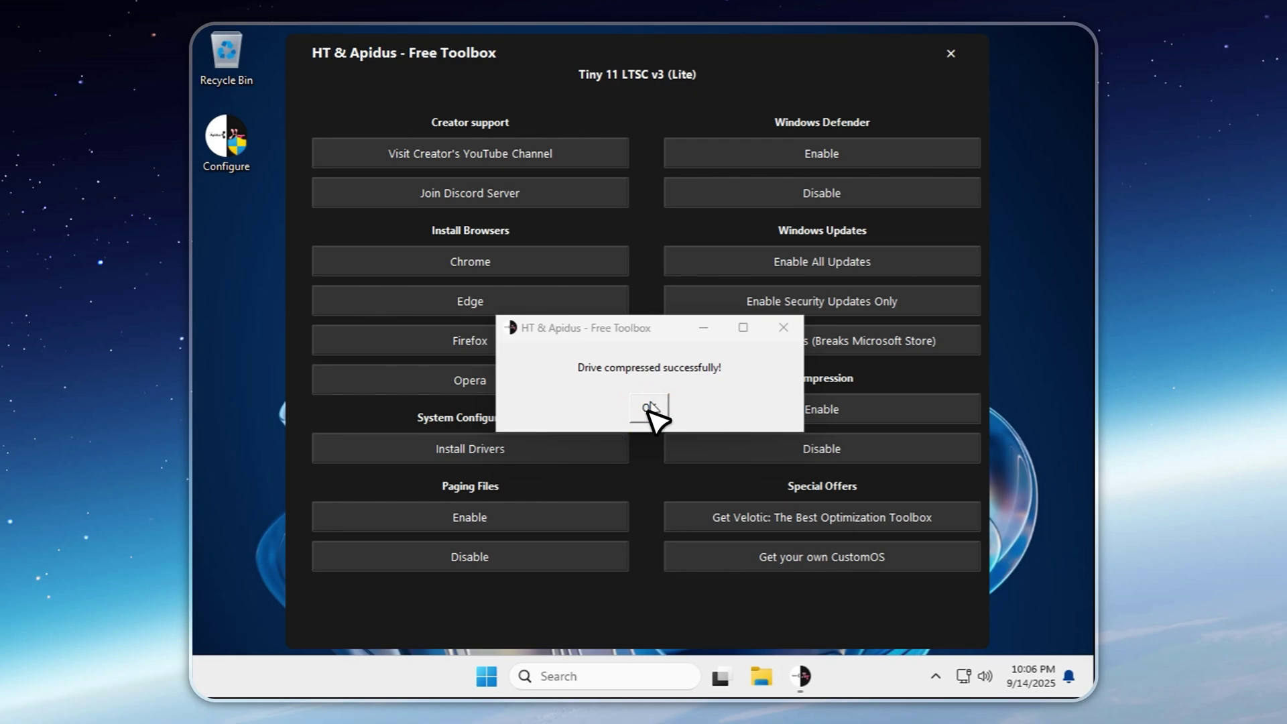
pyautogui.click(652, 412)
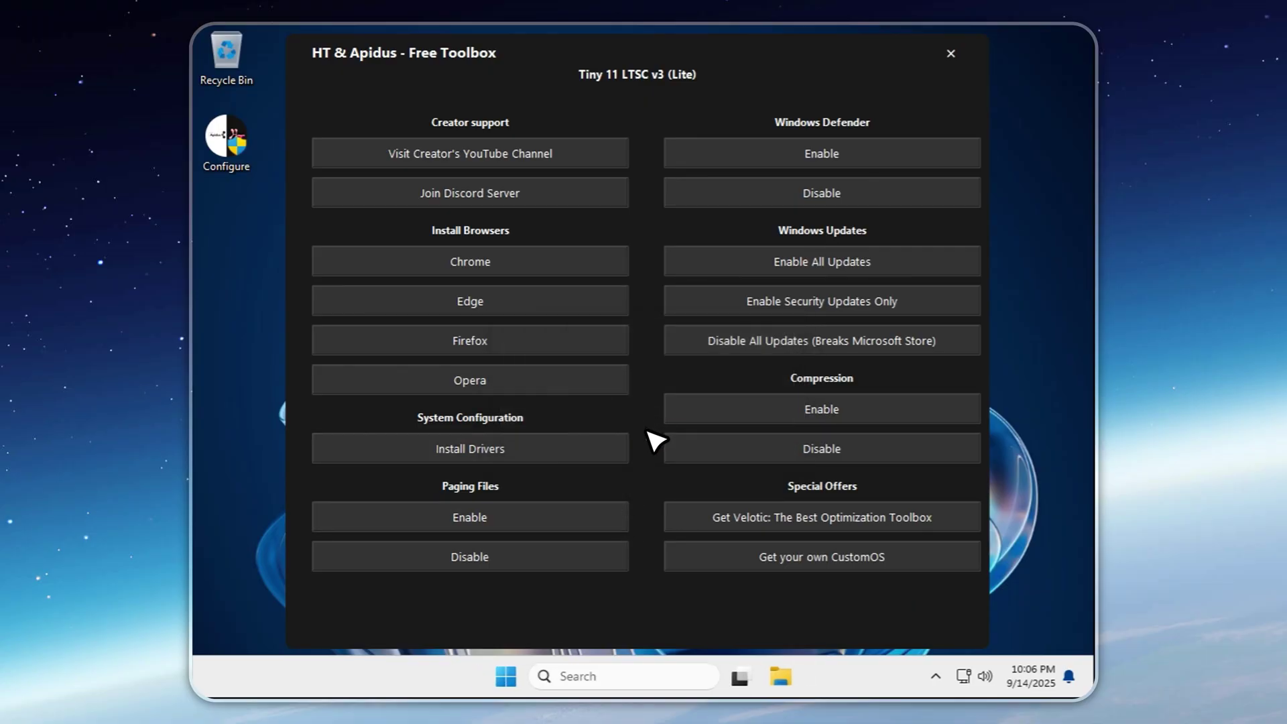
# Restart the PC from the Start menu's power options
pyautogui.click(487, 677)
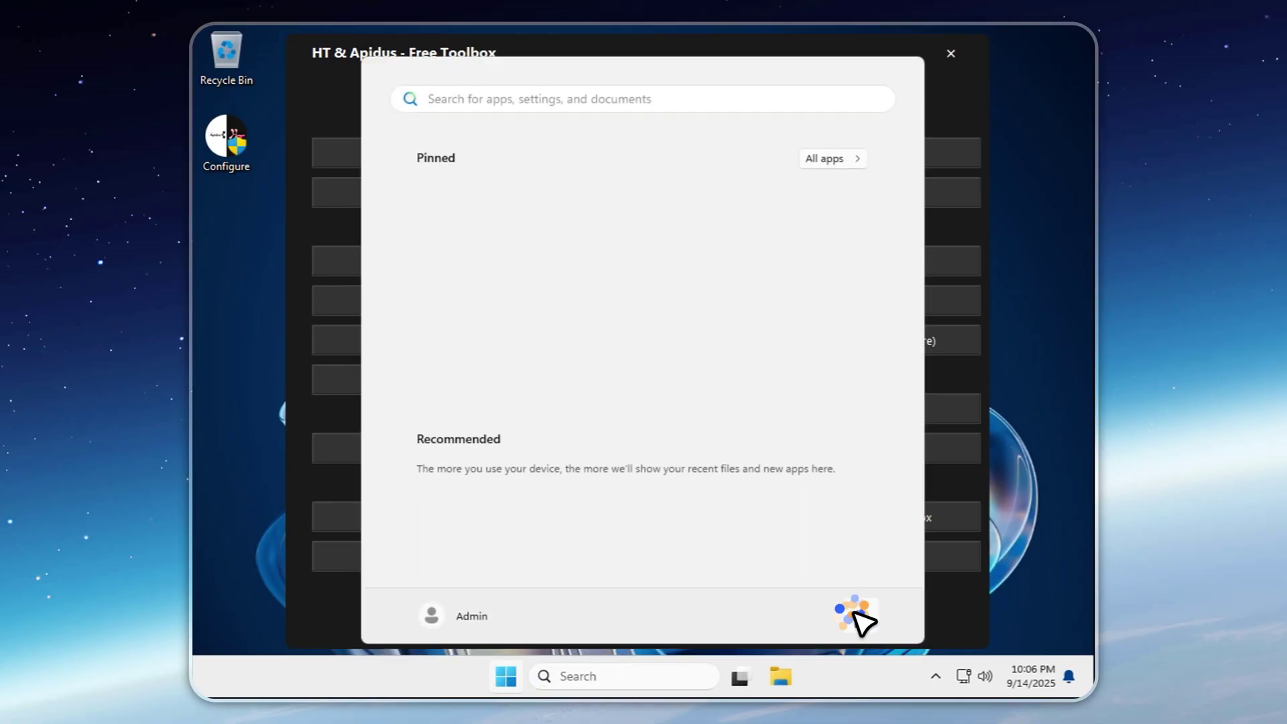
pyautogui.click(860, 615)
pyautogui.click(862, 577)
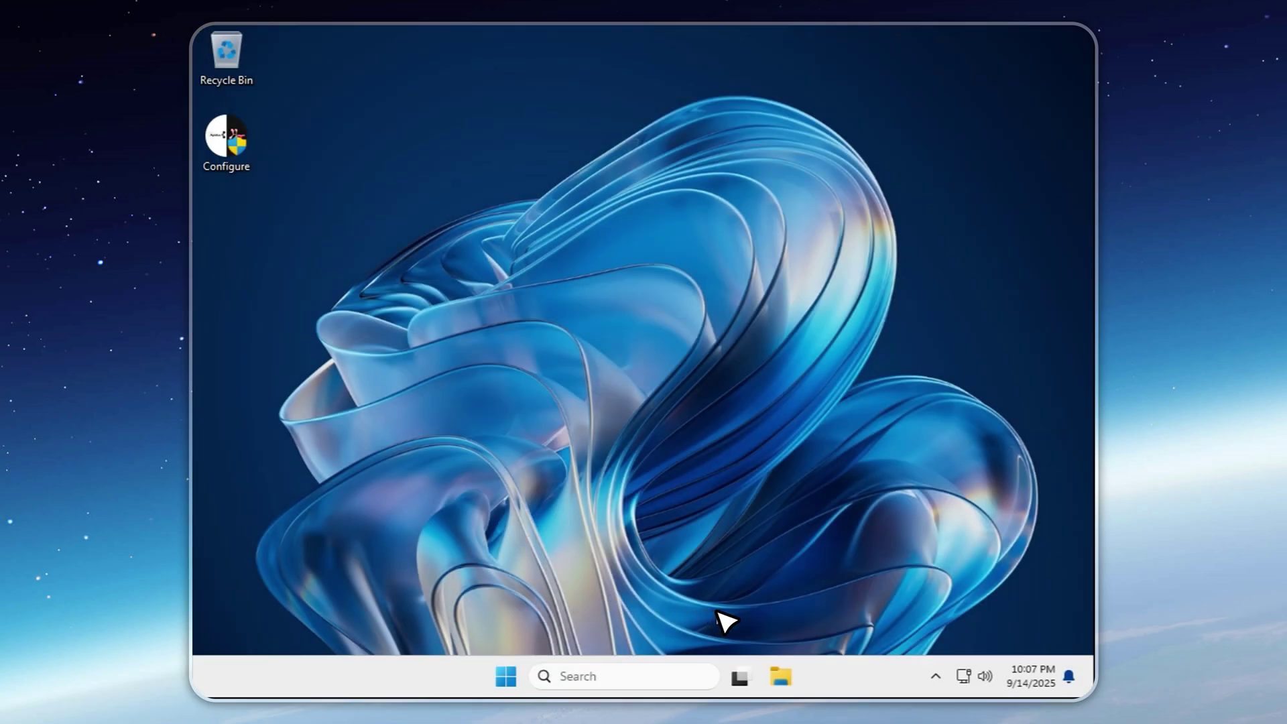
# Review Local Disk (C:) properties in File Explorer: 4.83 GB used, 14.5 GB free
pyautogui.click(780, 677)
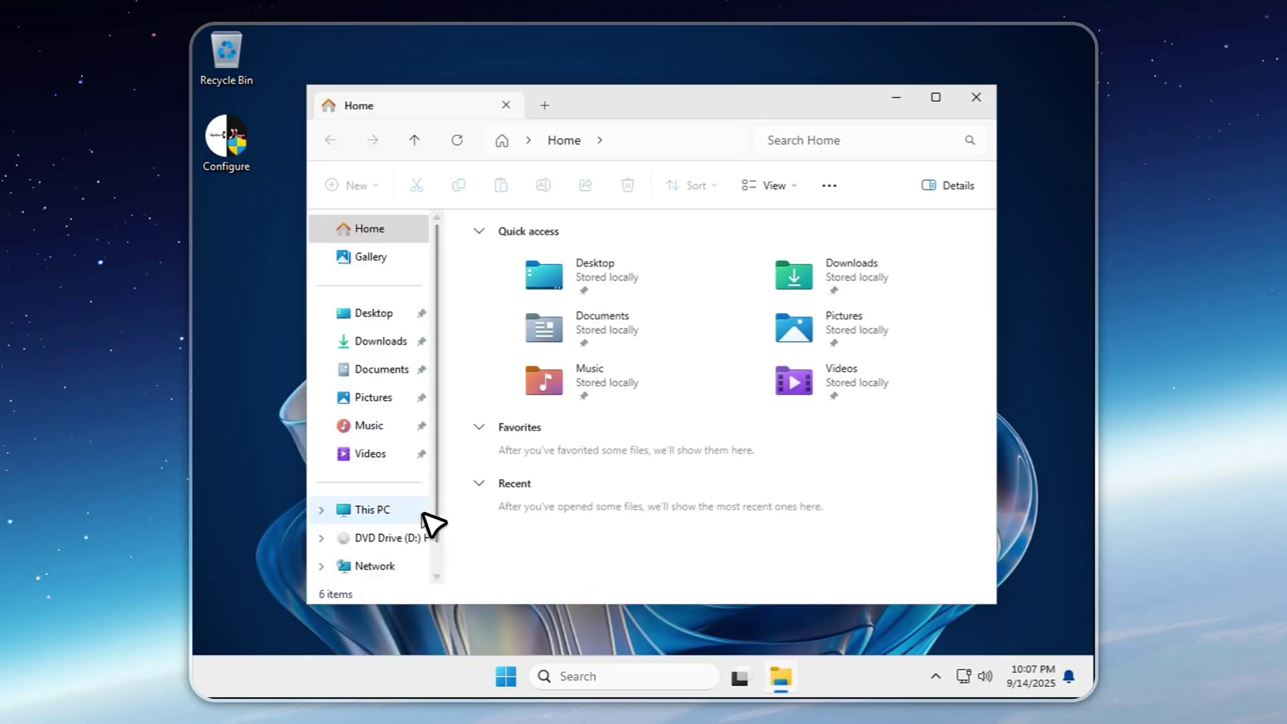
pyautogui.click(372, 510)
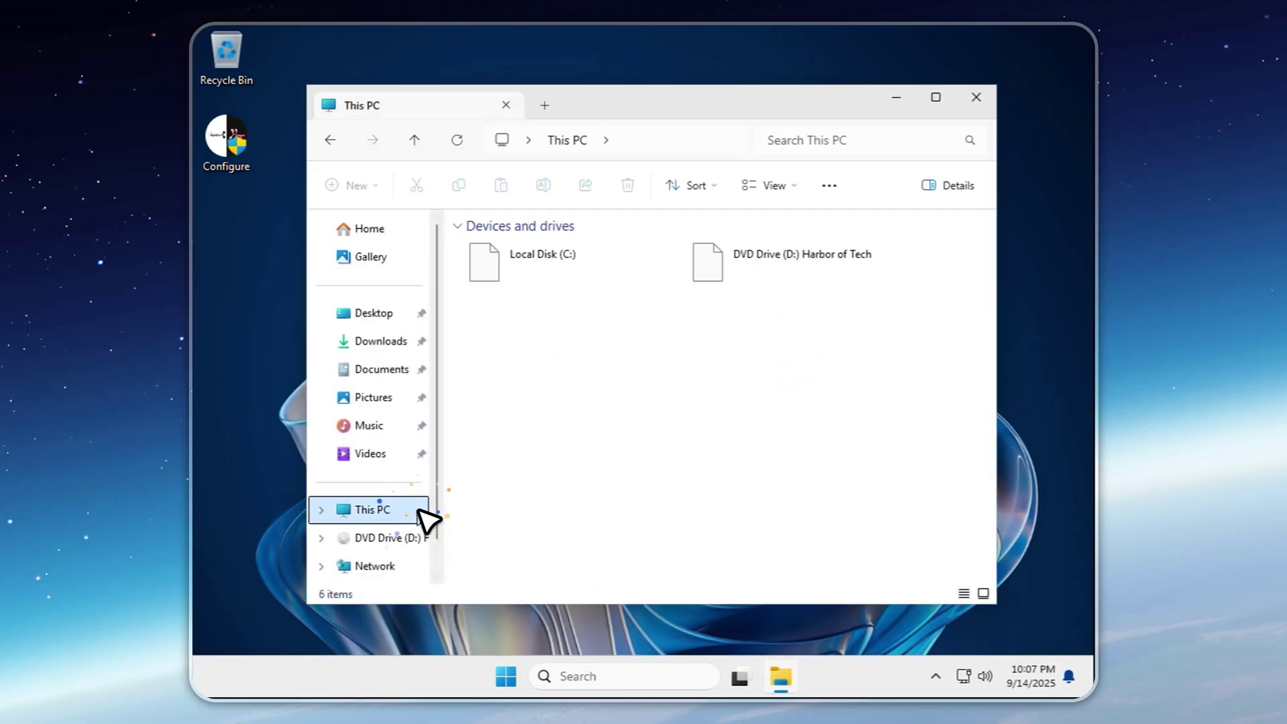
pyautogui.rightClick(518, 272)
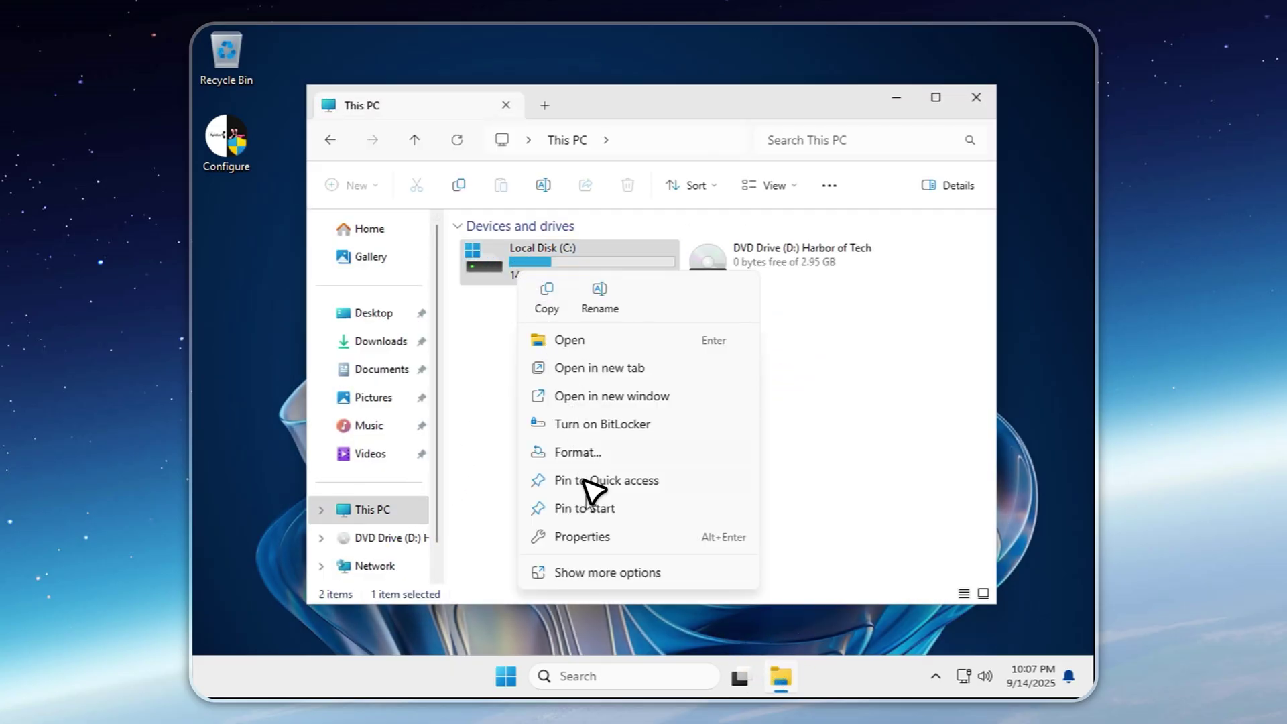
pyautogui.click(604, 537)
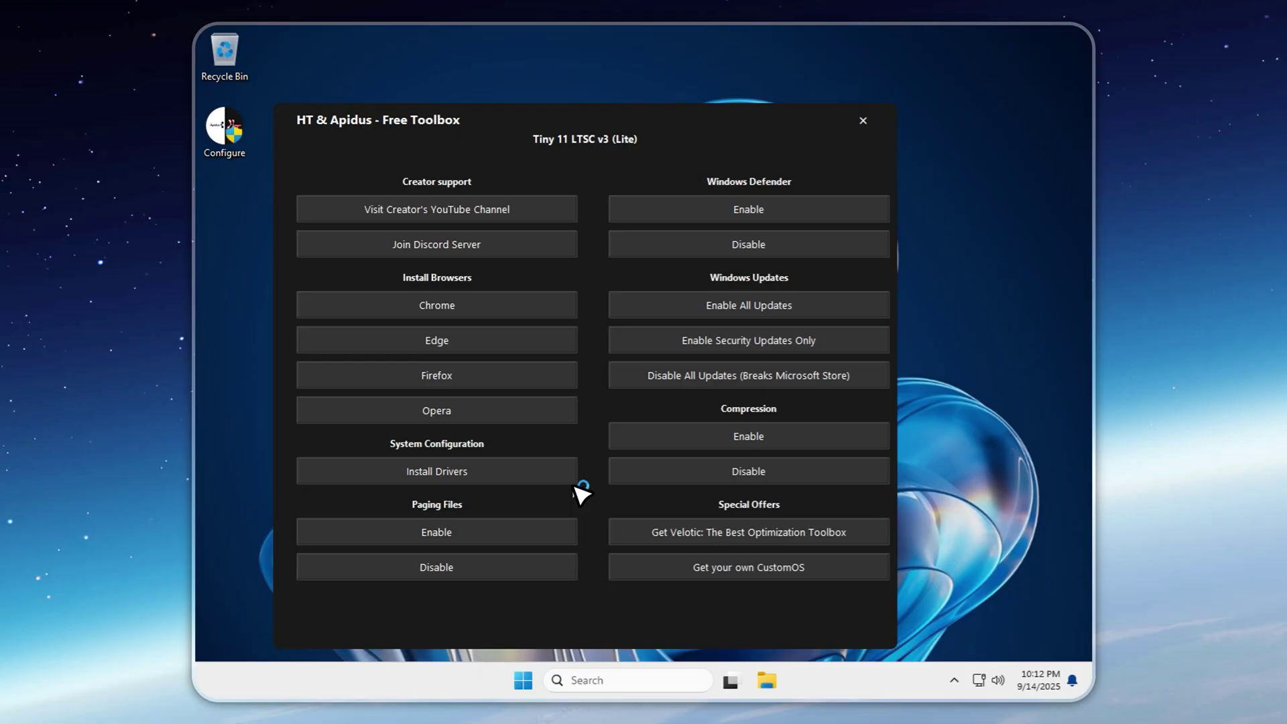
# Install Chrome from the toolbox, dismiss its success message, and open the creator's YouTube channel
pyautogui.click(436, 305)
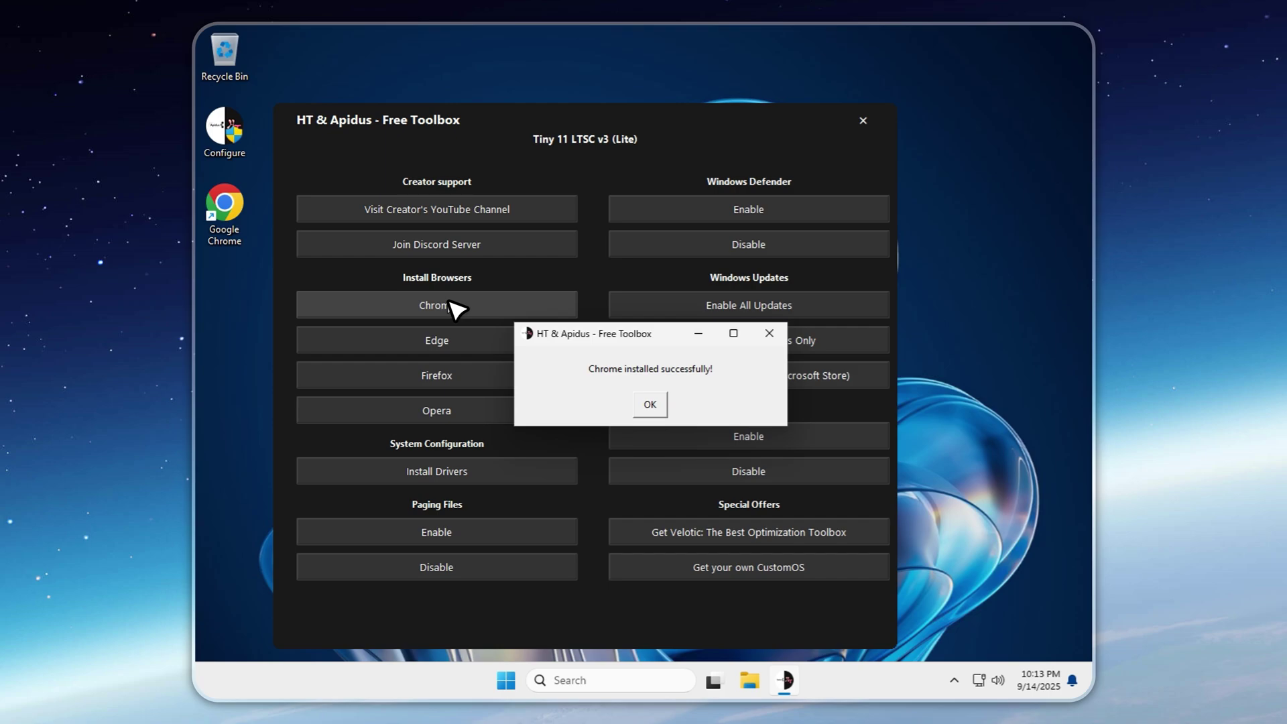
pyautogui.click(650, 405)
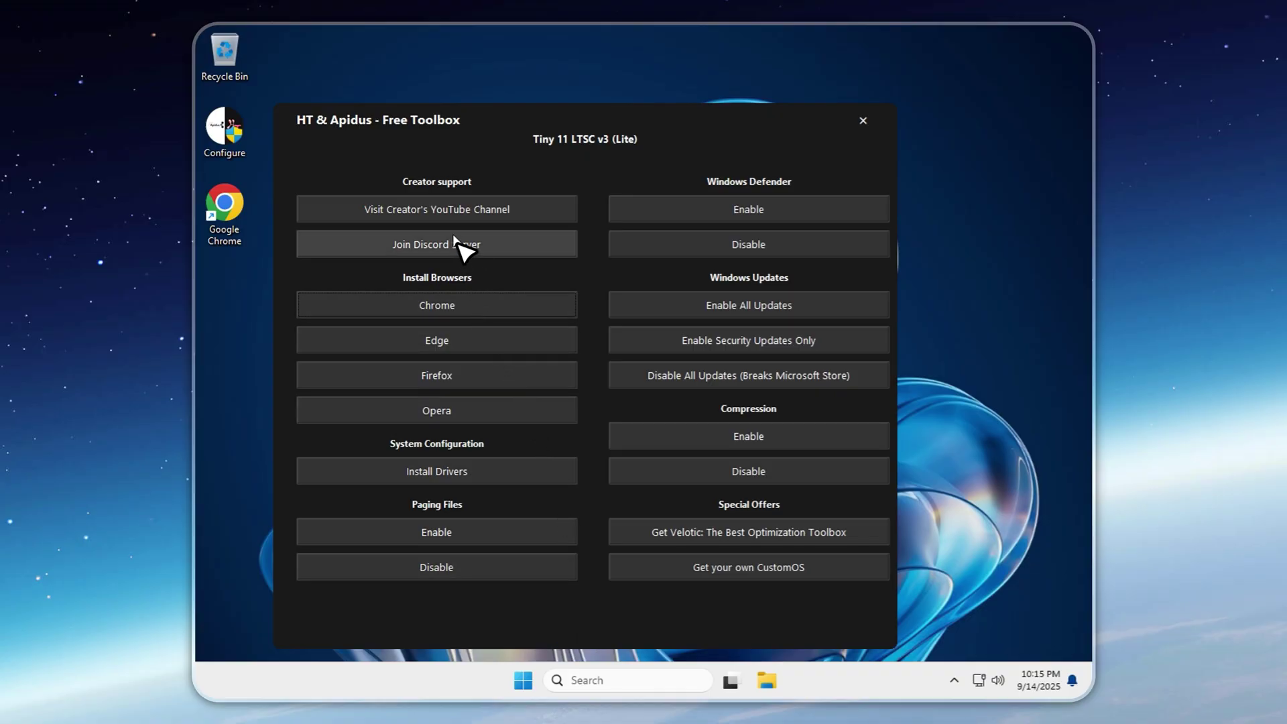
pyautogui.click(463, 211)
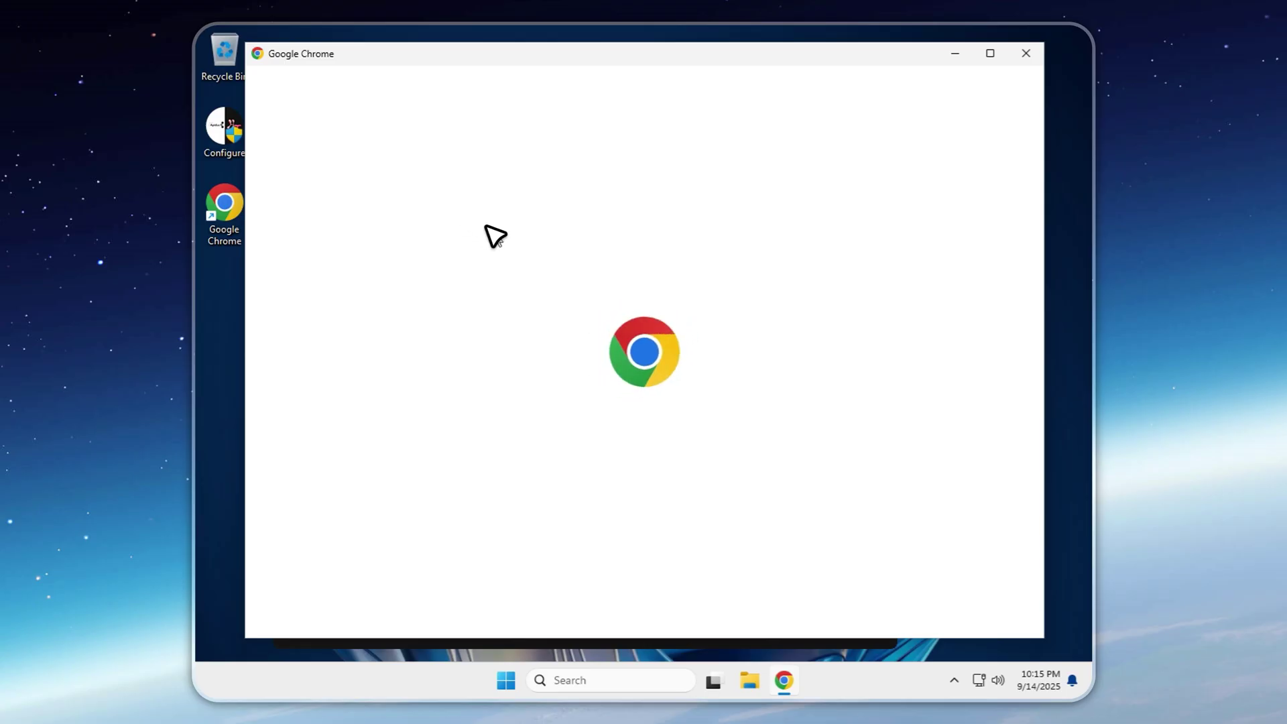
# Skip Chrome sign-in, view the Apidus and HT YouTube channel tabs, then close Chrome
pyautogui.click(971, 605)
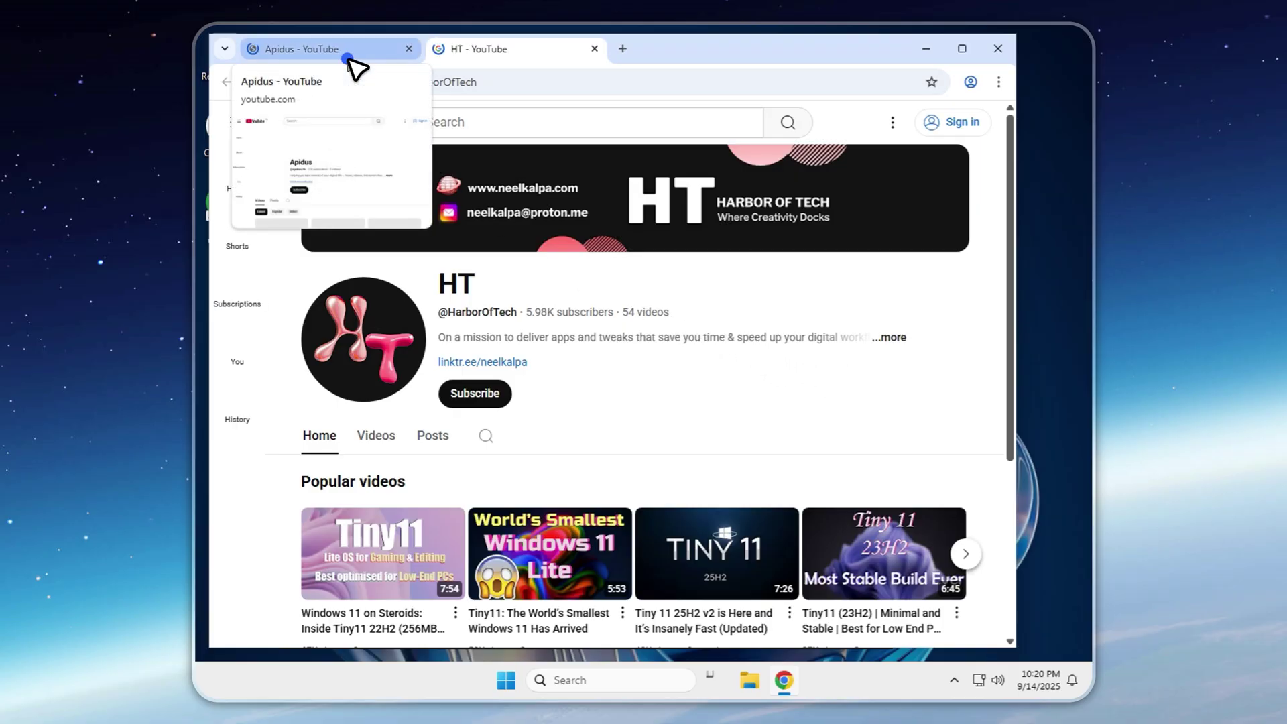
pyautogui.click(332, 48)
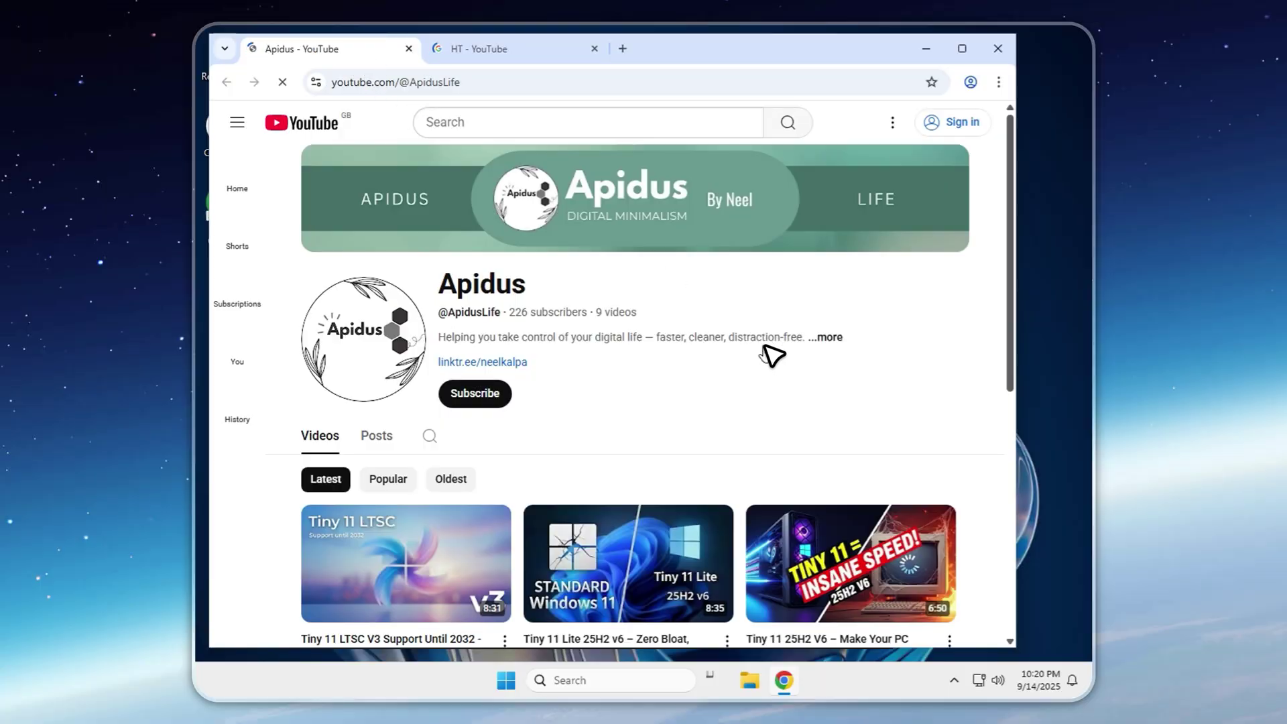
pyautogui.scroll(-1, 772, 354)
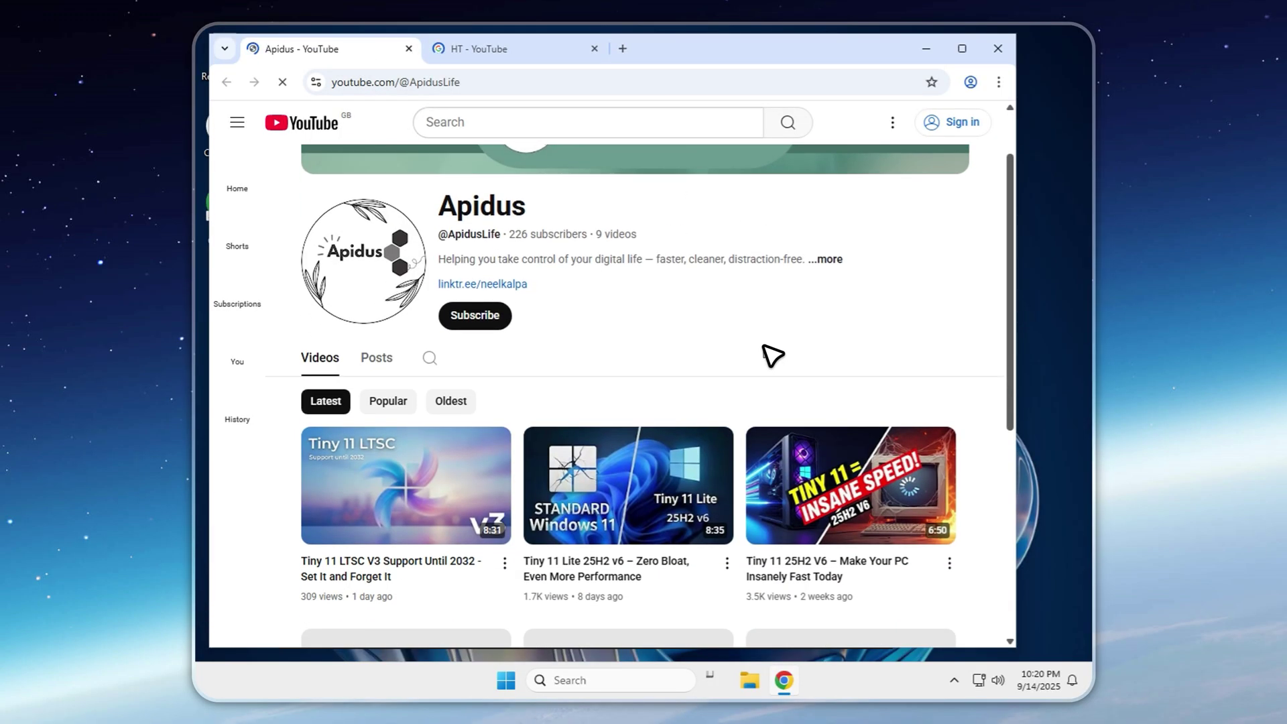
pyautogui.click(517, 52)
pyautogui.scroll(-1, 648, 299)
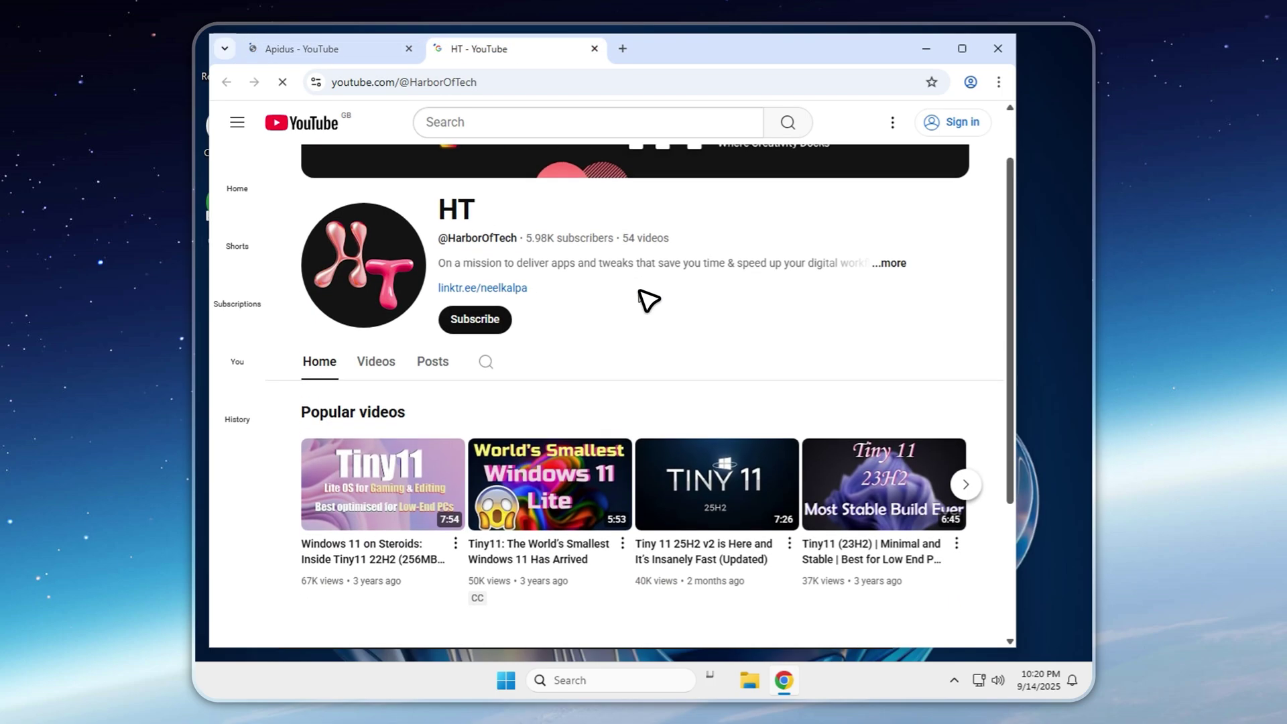
pyautogui.scroll(1, 647, 299)
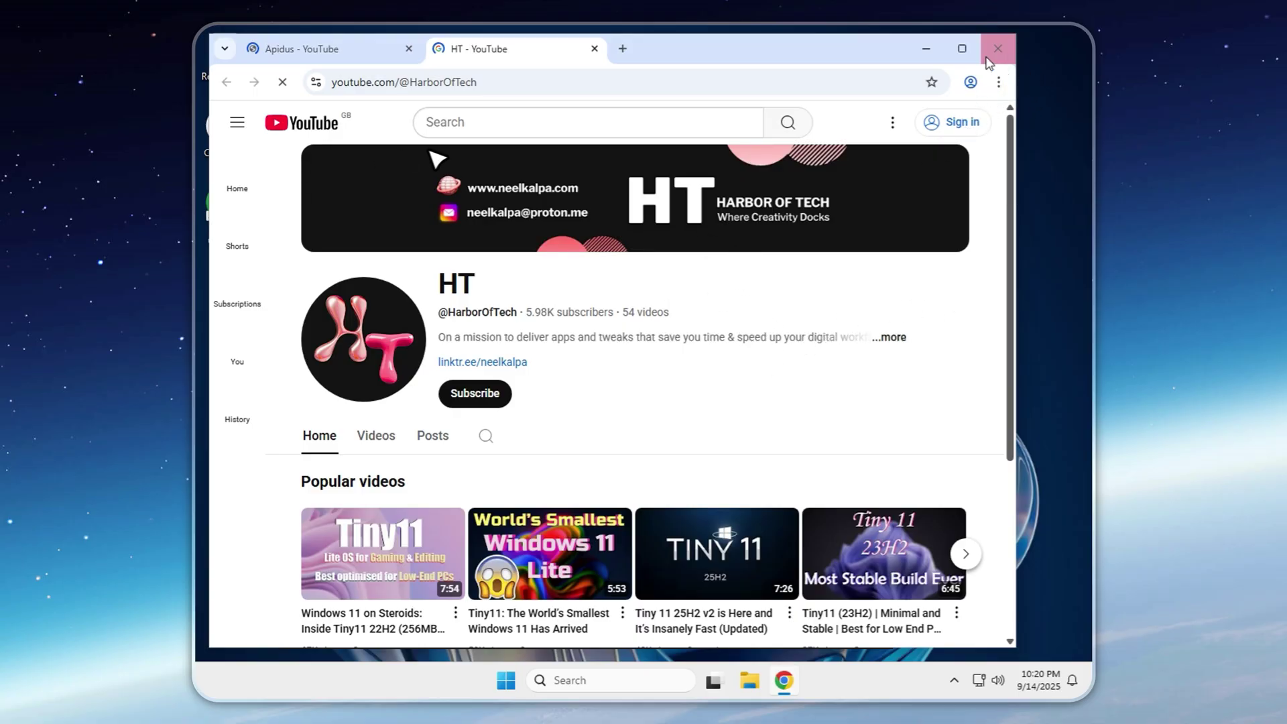
pyautogui.click(997, 49)
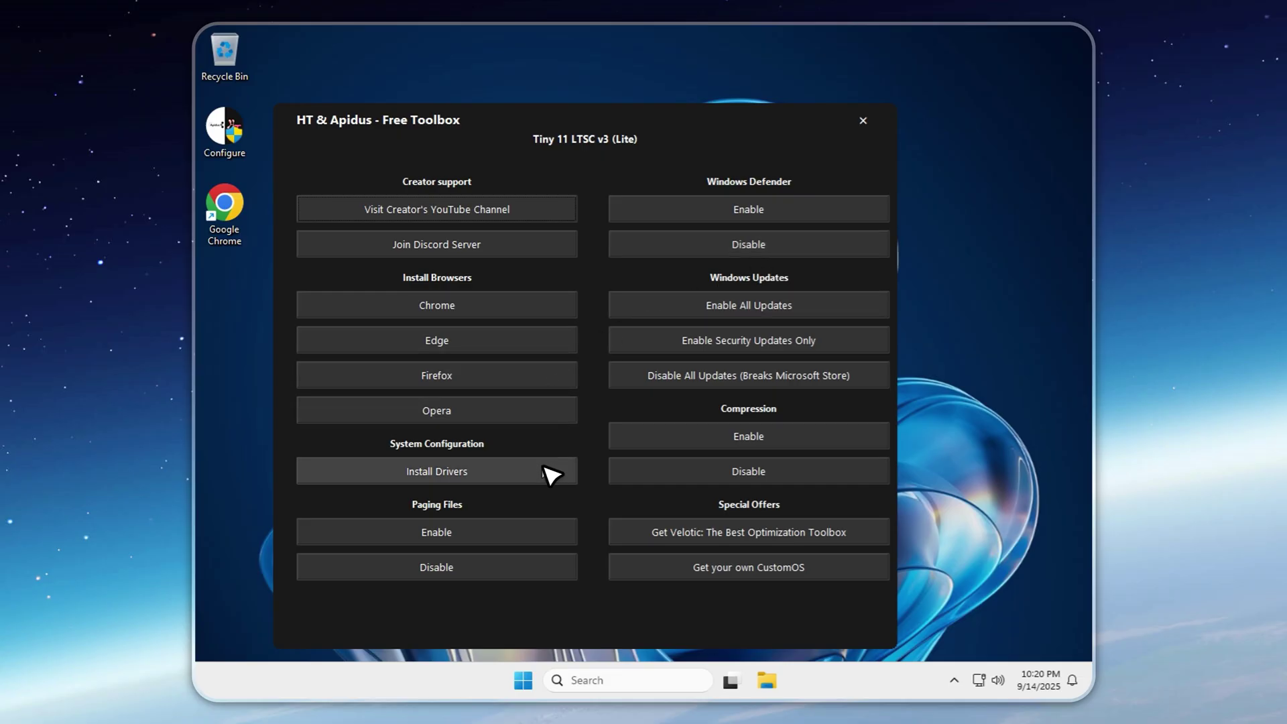
# Enable paging files, confirm the success message, and launch Install Drivers to open Driver Booster
pyautogui.click(437, 532)
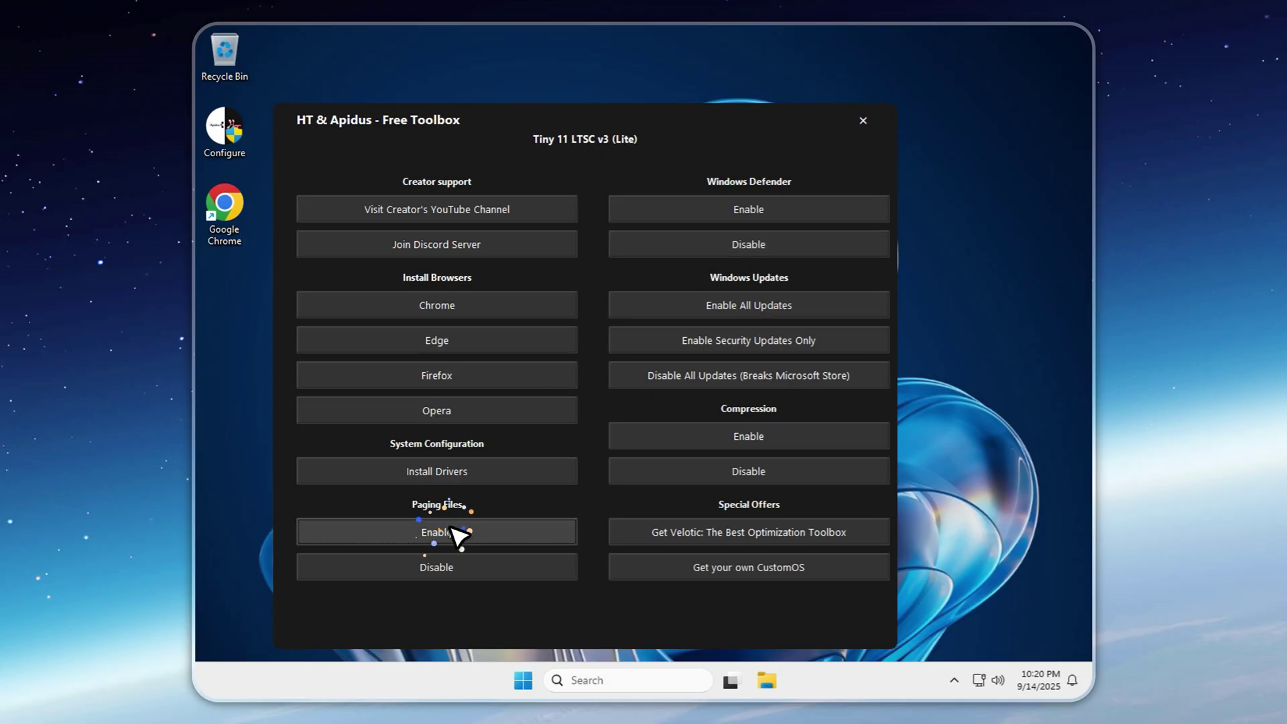
pyautogui.click(787, 679)
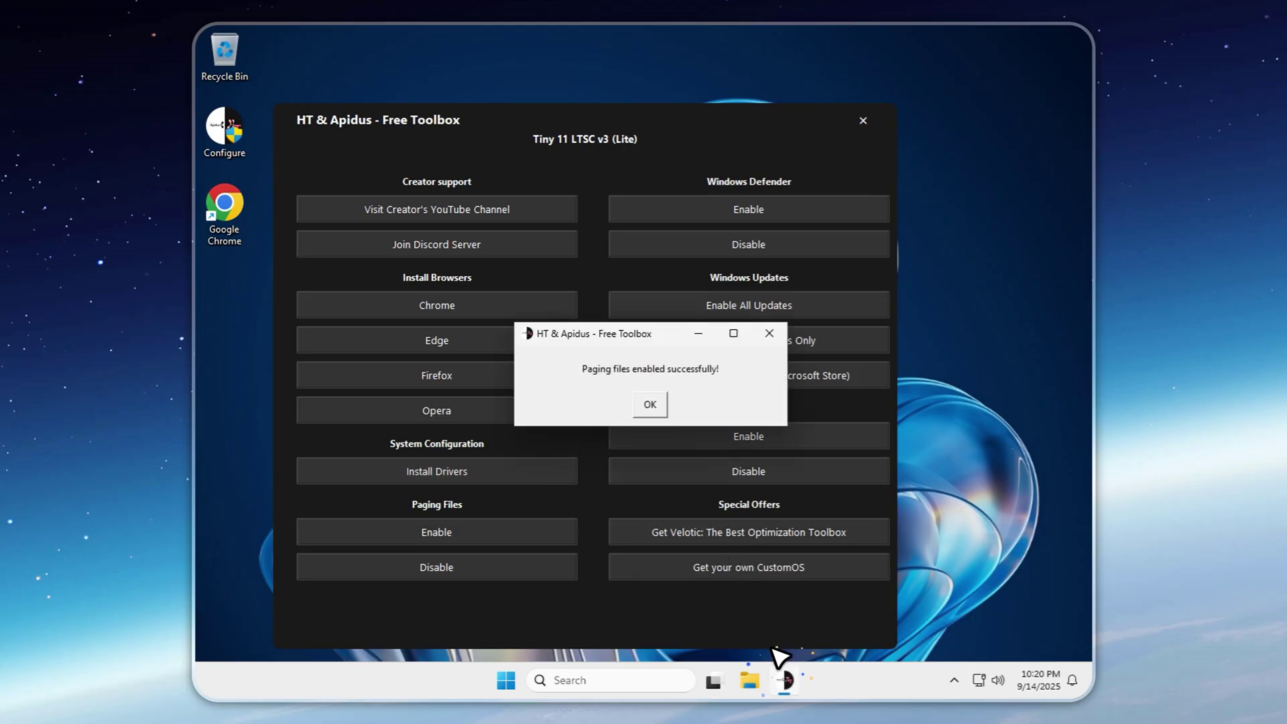
pyautogui.click(648, 404)
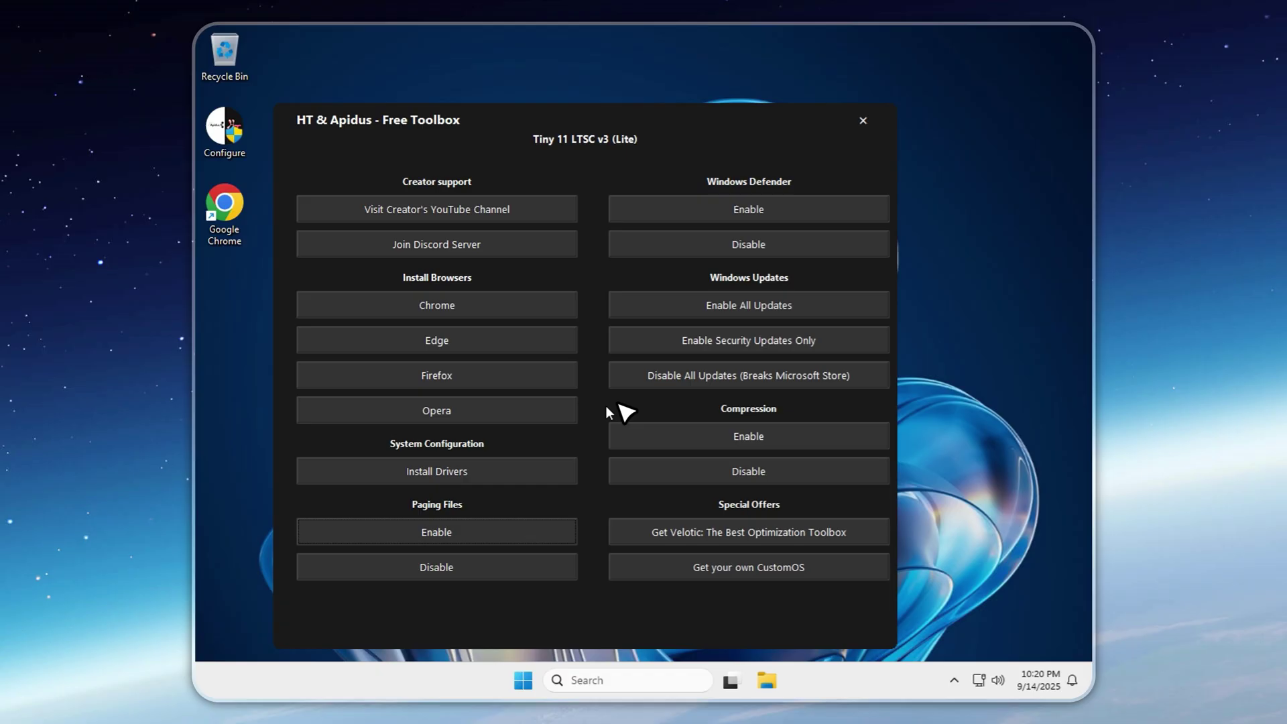
pyautogui.click(503, 471)
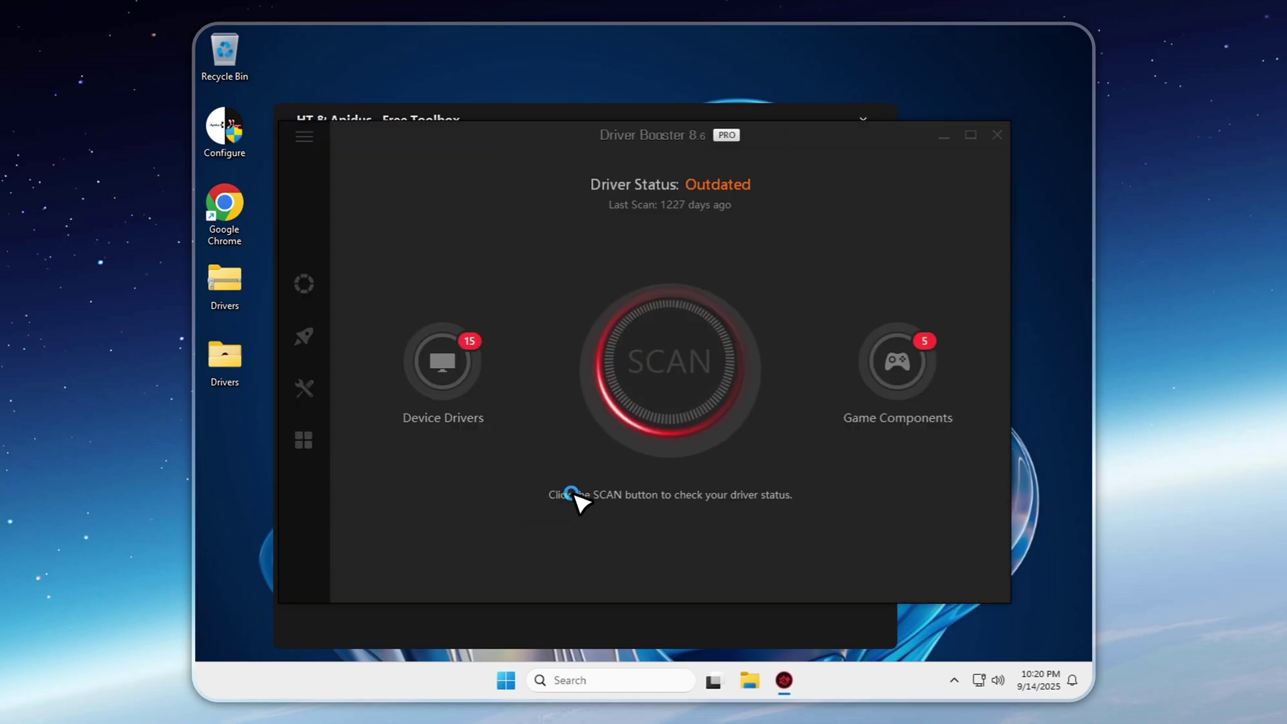
# Scan with Driver Booster and update all 13 outdated drivers and game components
pyautogui.click(684, 376)
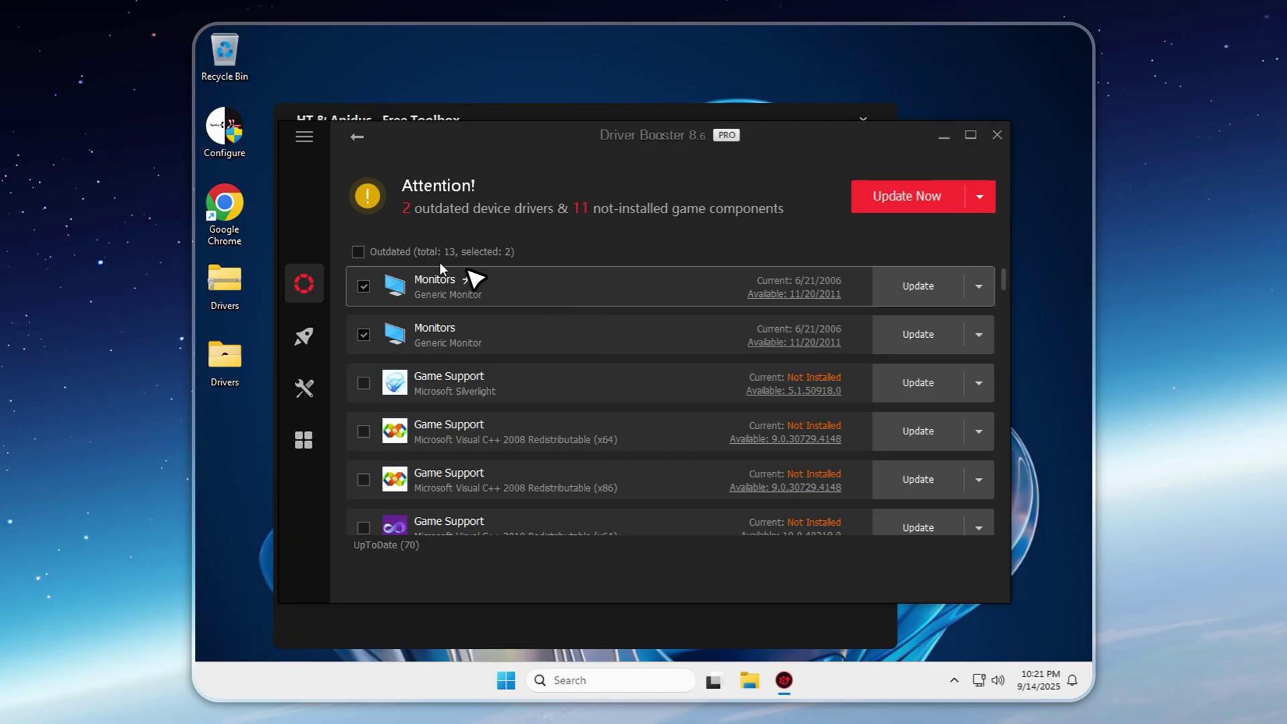
pyautogui.click(358, 252)
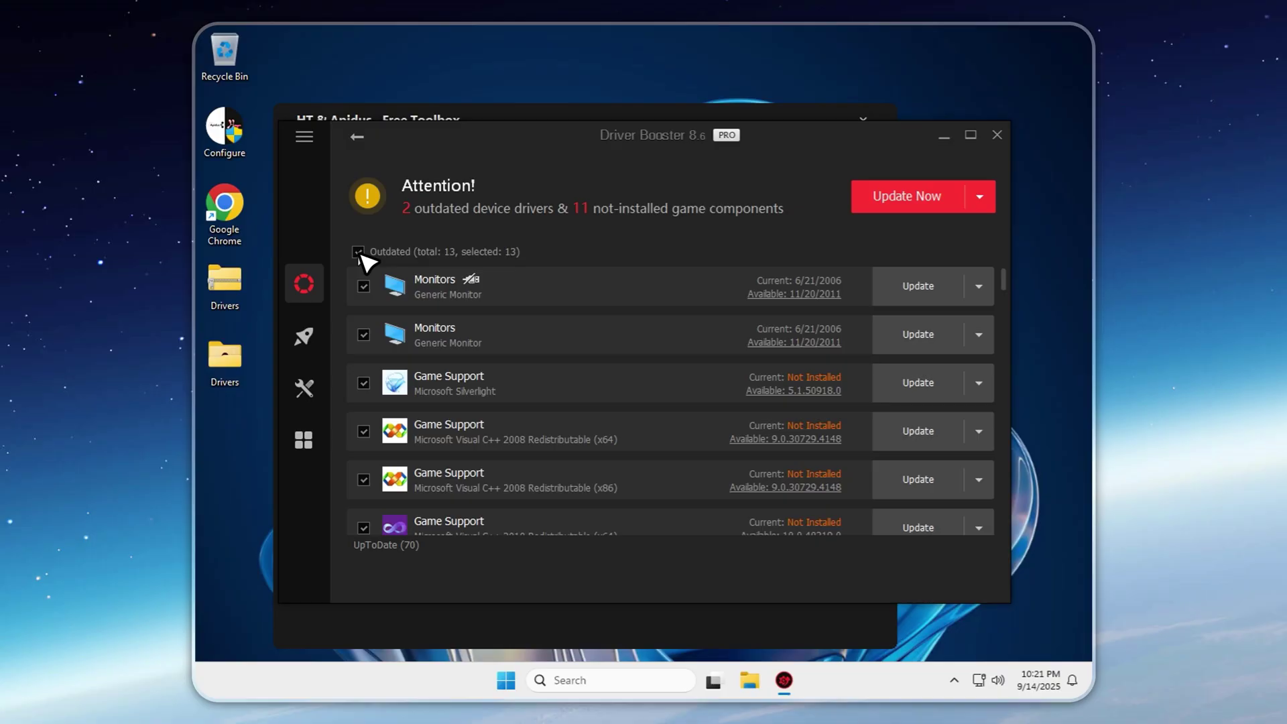
pyautogui.click(981, 201)
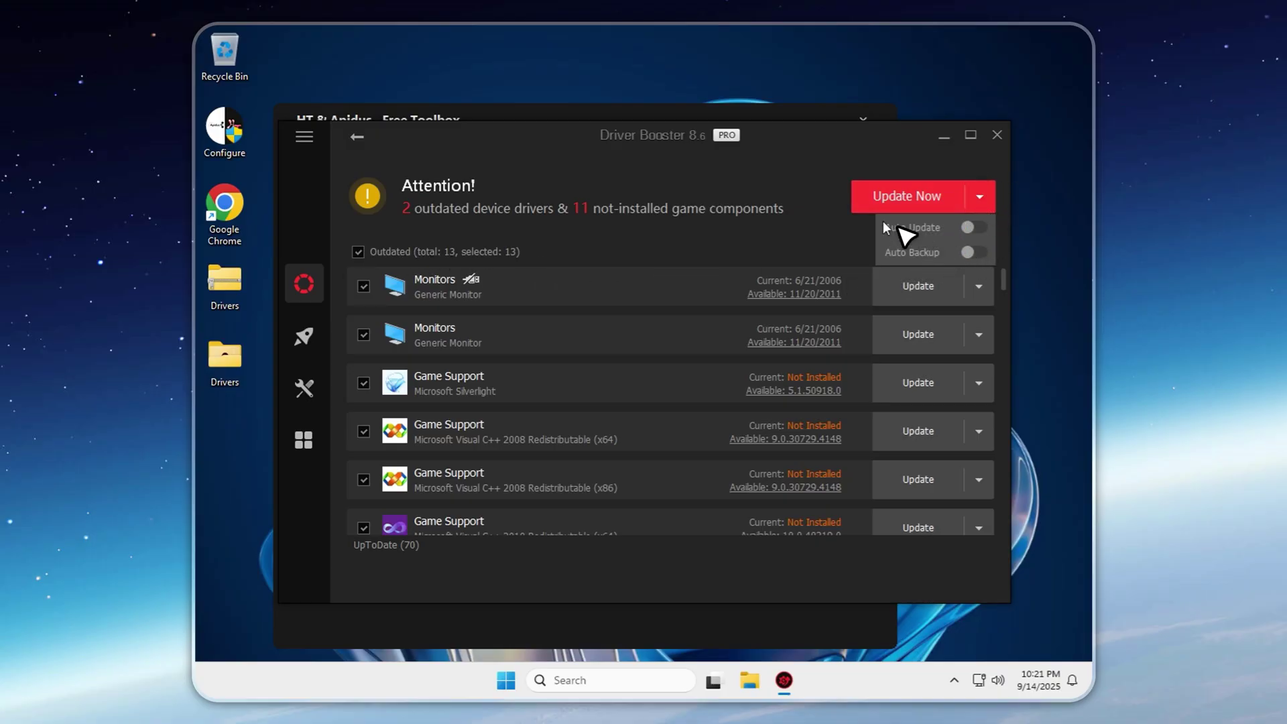
pyautogui.click(906, 197)
pyautogui.click(464, 454)
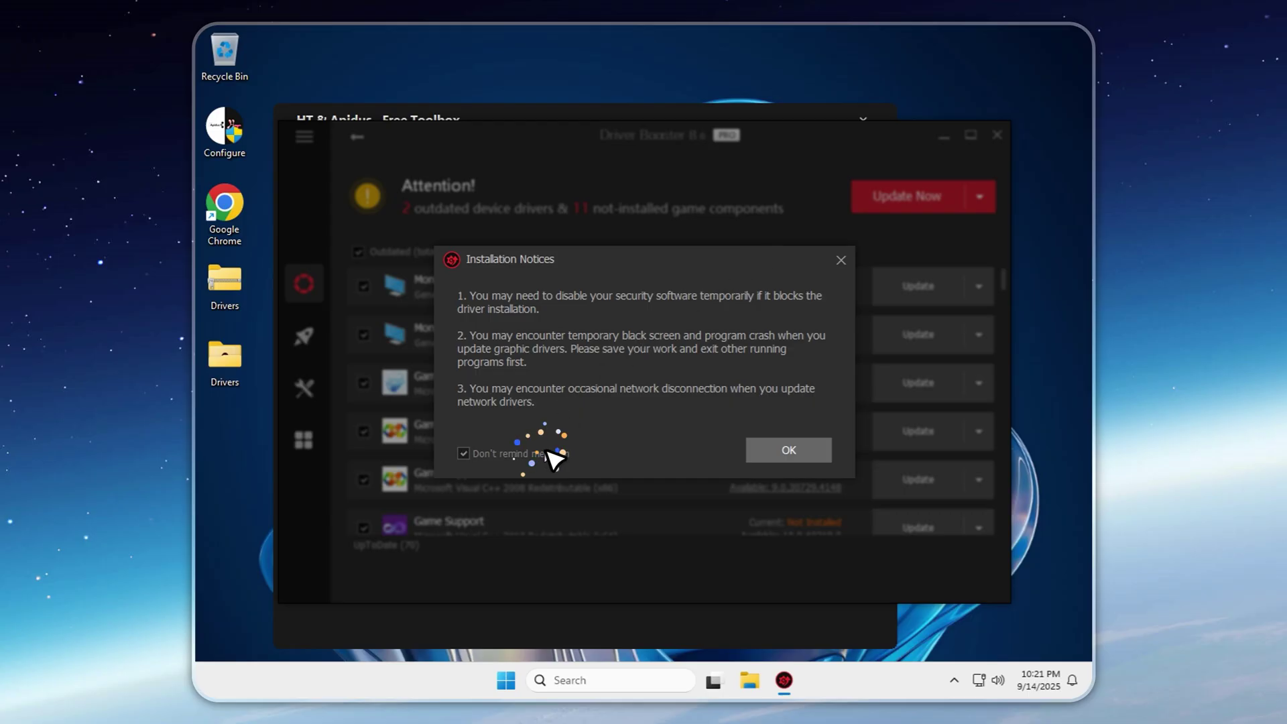
pyautogui.click(788, 449)
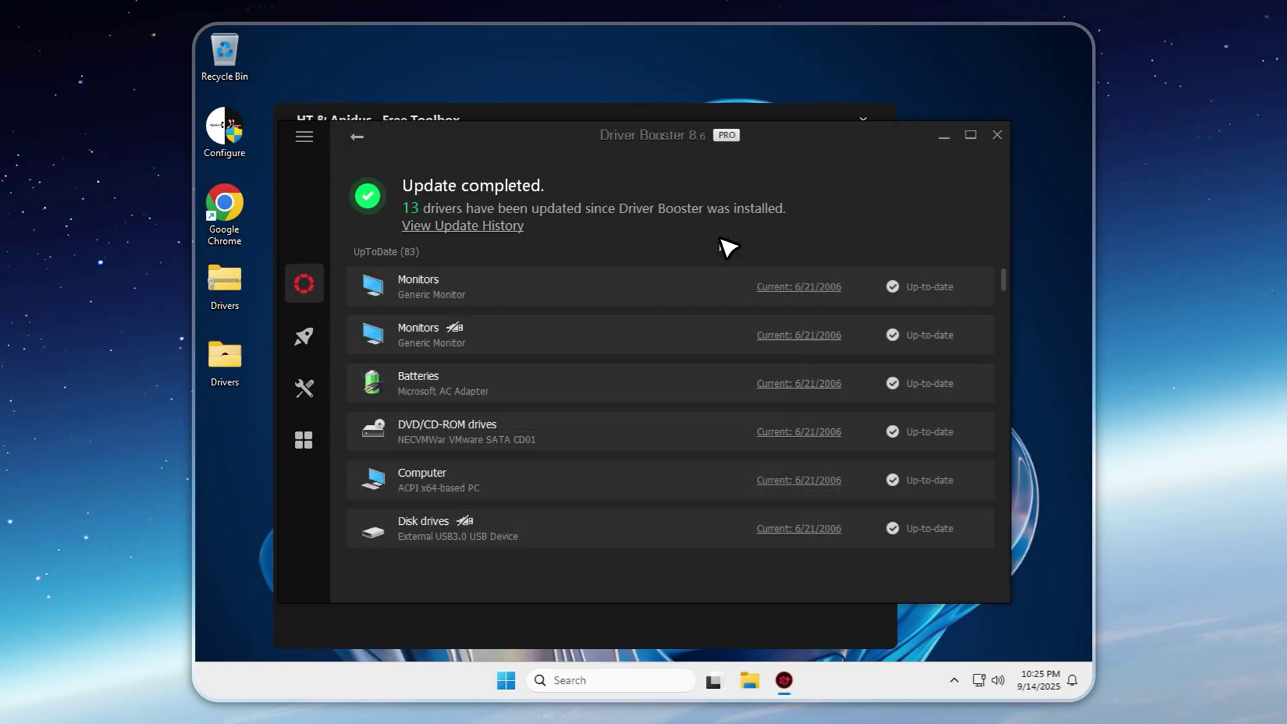
# Close Driver Booster and move the toolbox window up and to the right
pyautogui.click(996, 135)
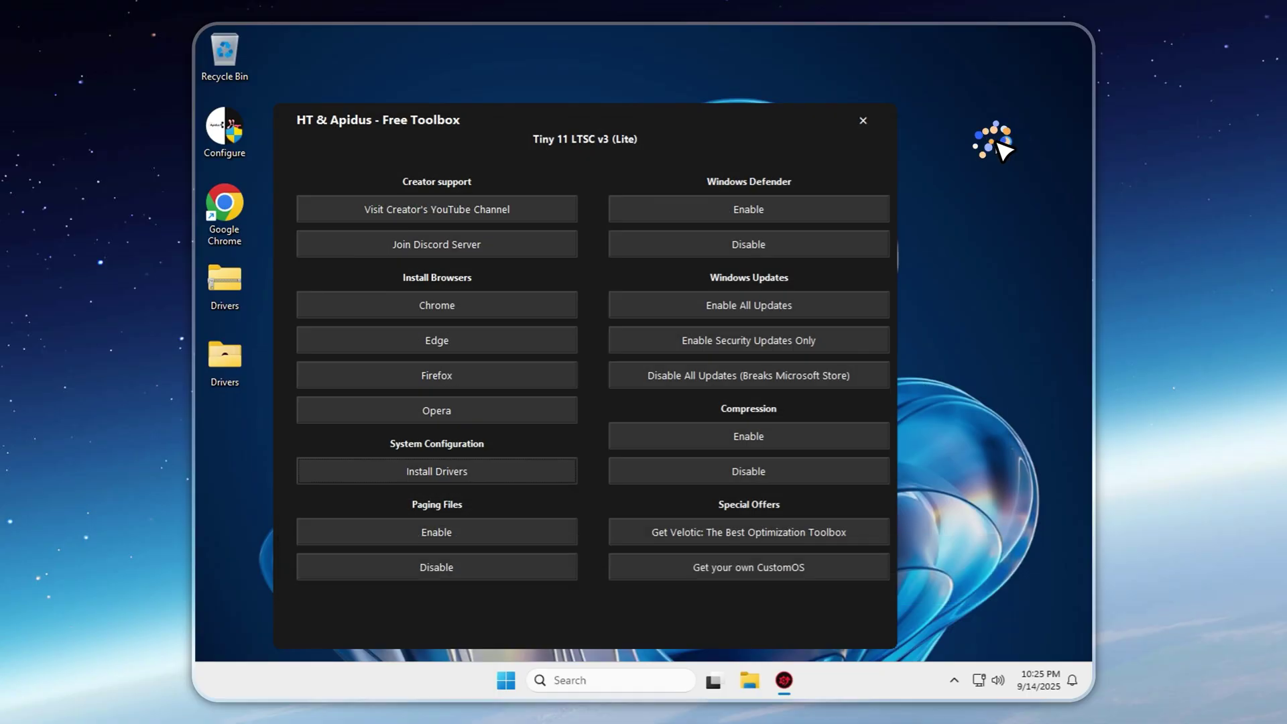
pyautogui.moveTo(716, 138); pyautogui.dragTo(772, 95)
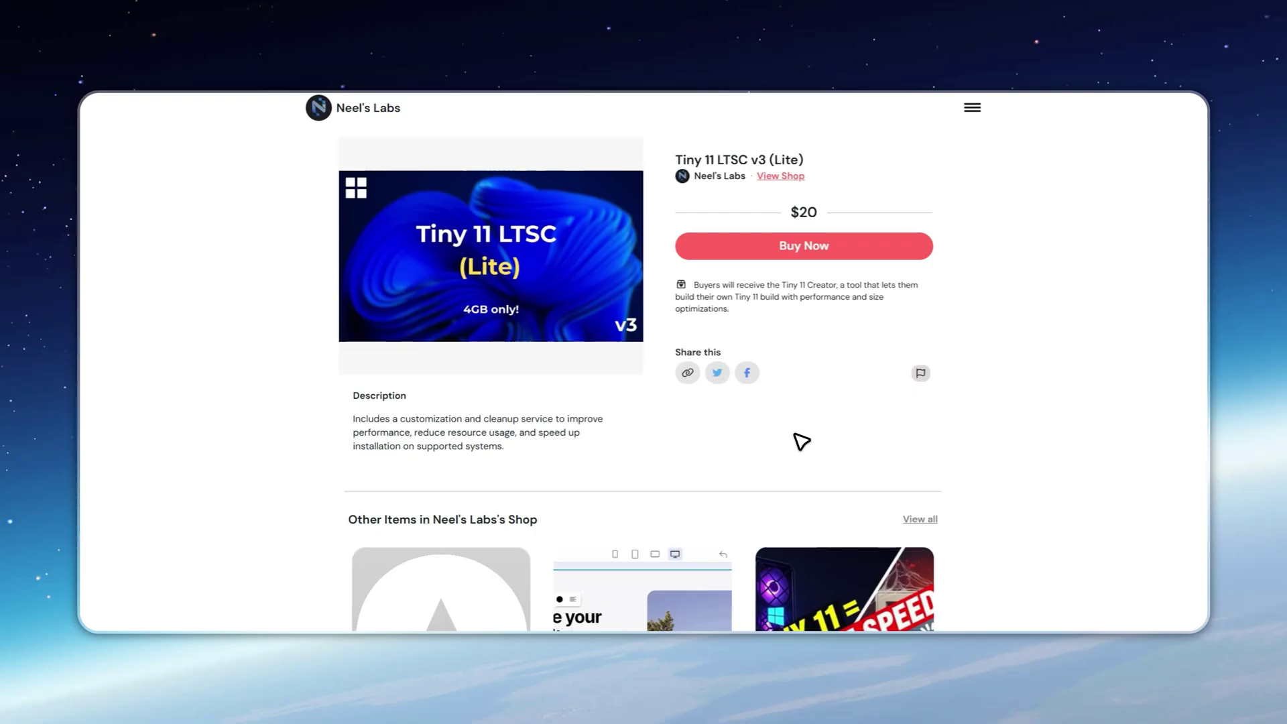
# Start buying Tiny 11 LTSC v3 (Lite) and enter the APIDUS100 discount code at checkout
pyautogui.click(782, 248)
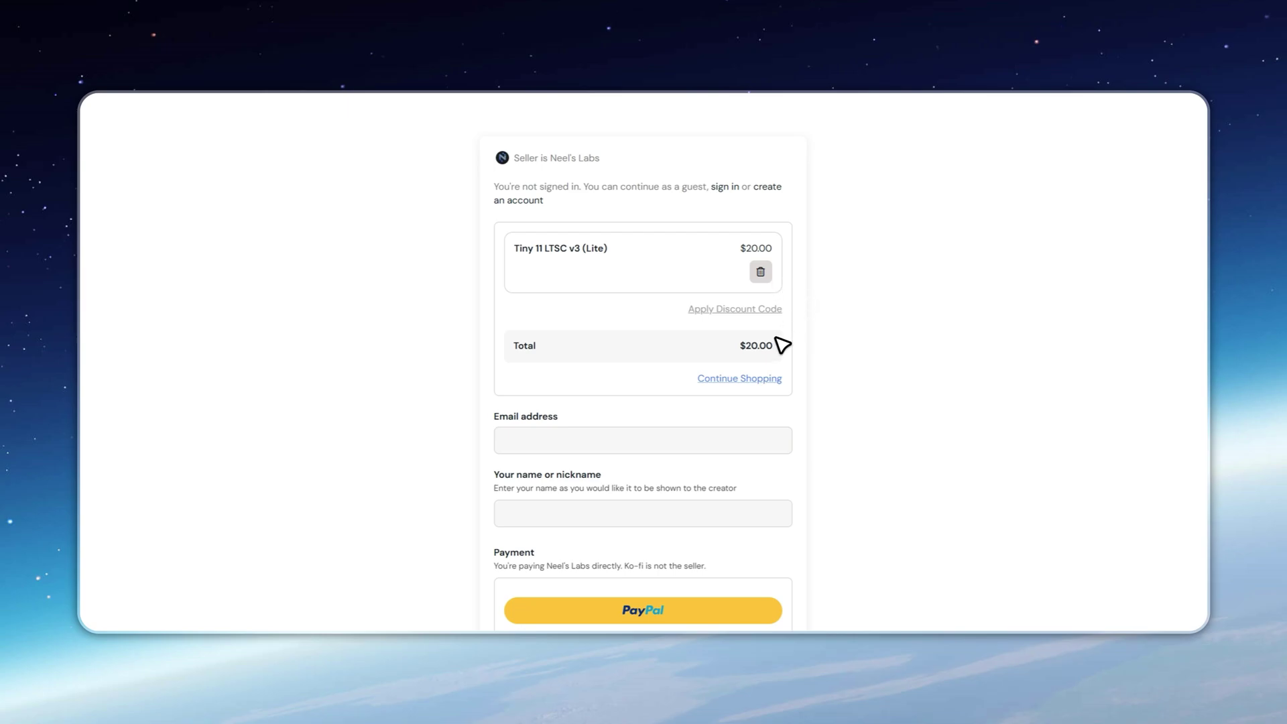
pyautogui.click(729, 314)
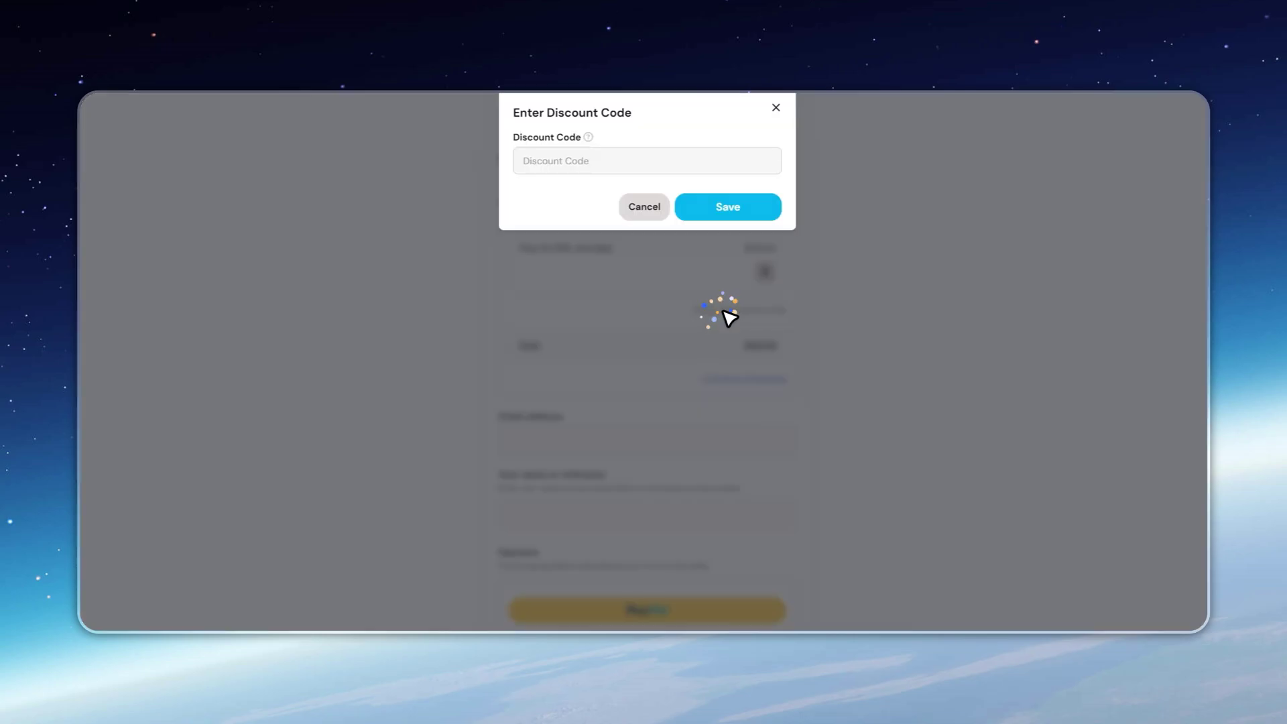
pyautogui.click(610, 166)
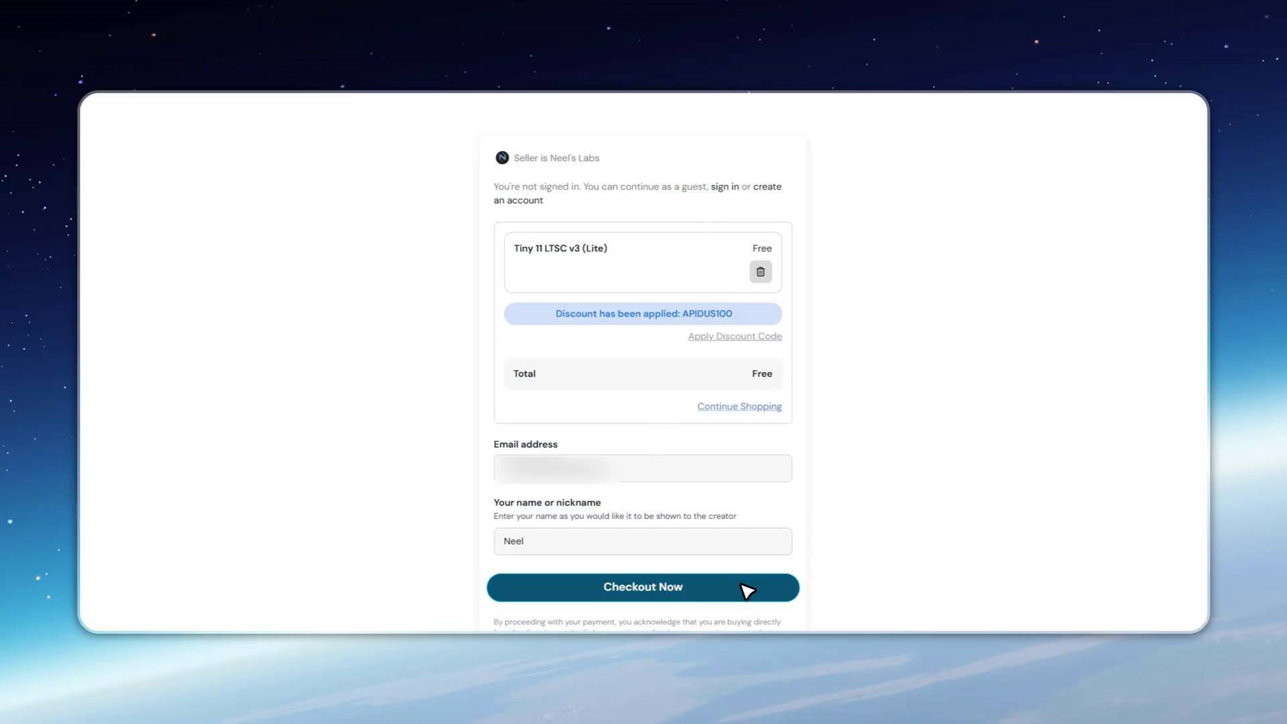
# Complete the $0.00 checkout and download Tiny 11 LTSC v3 (Lite) Creator.exe
pyautogui.click(748, 590)
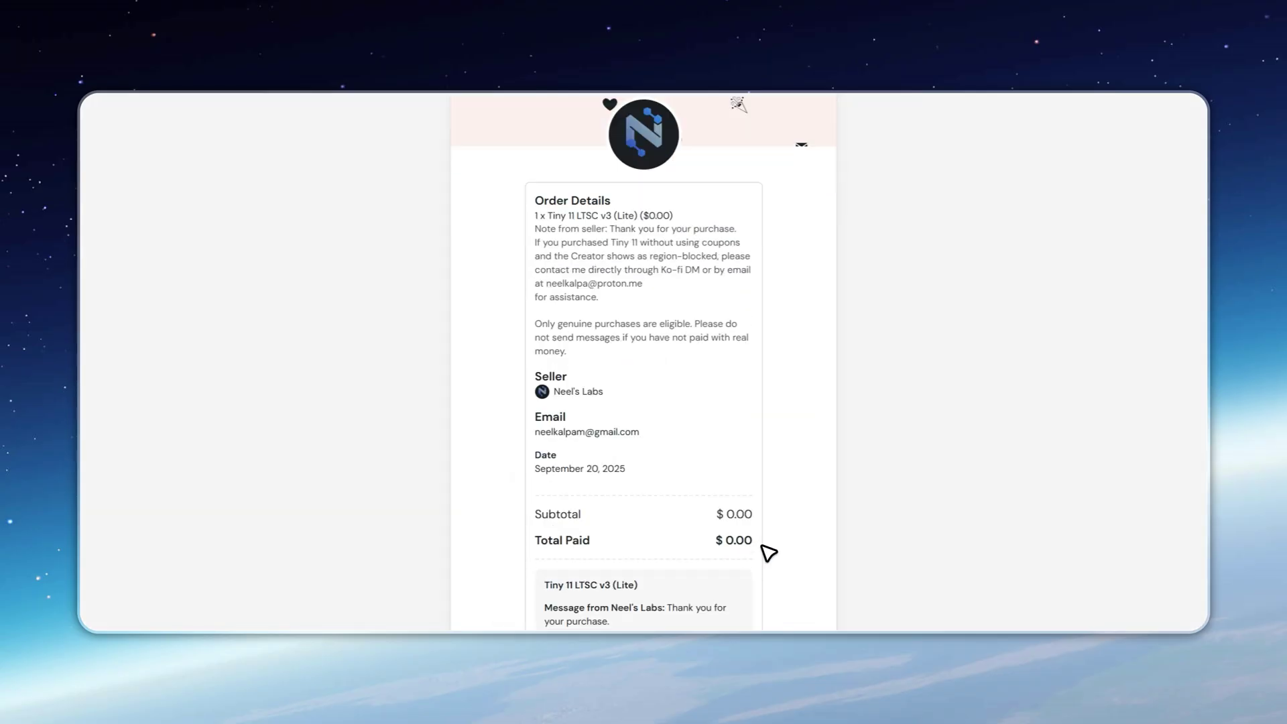
pyautogui.scroll(-5, 769, 553)
pyautogui.scroll(-2, 768, 554)
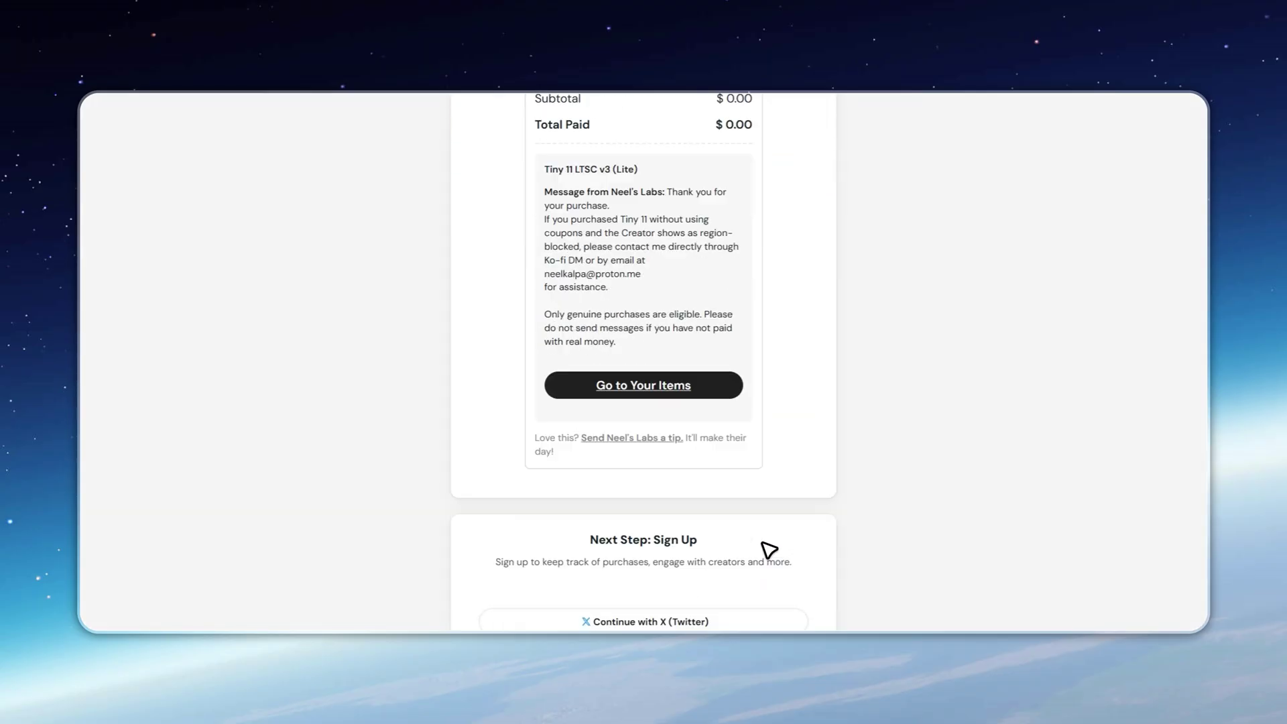
pyautogui.click(644, 395)
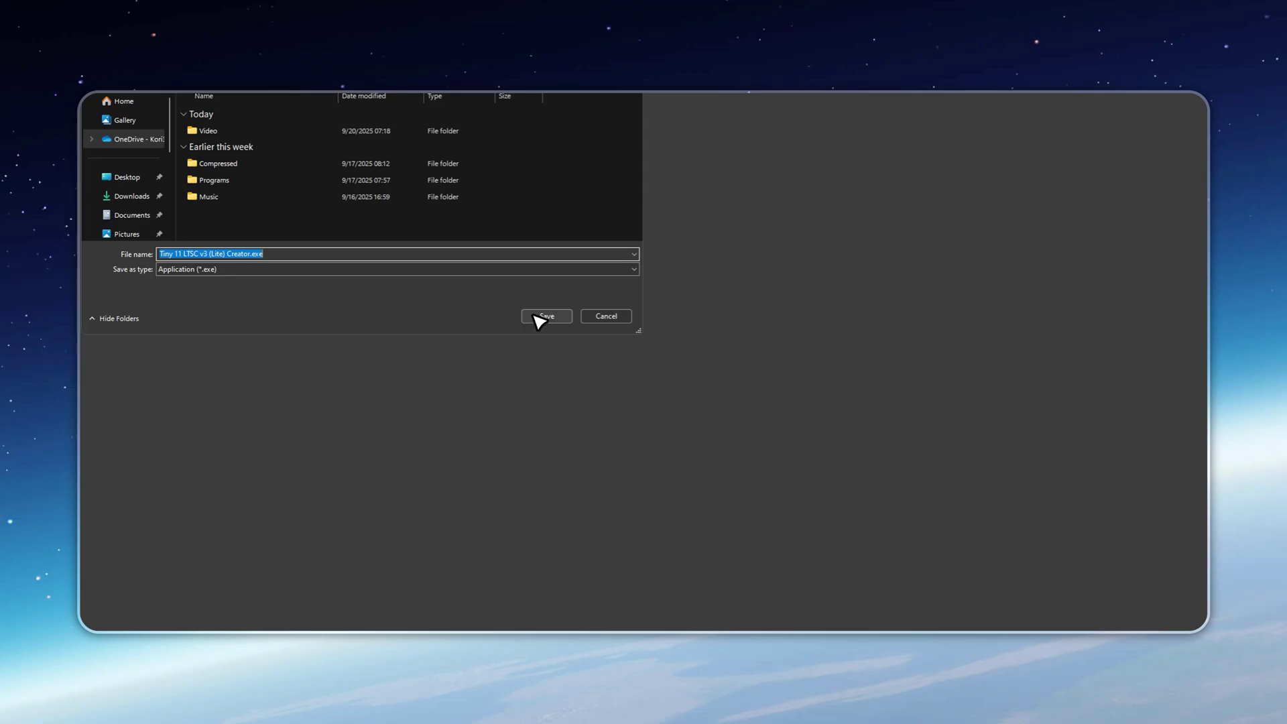